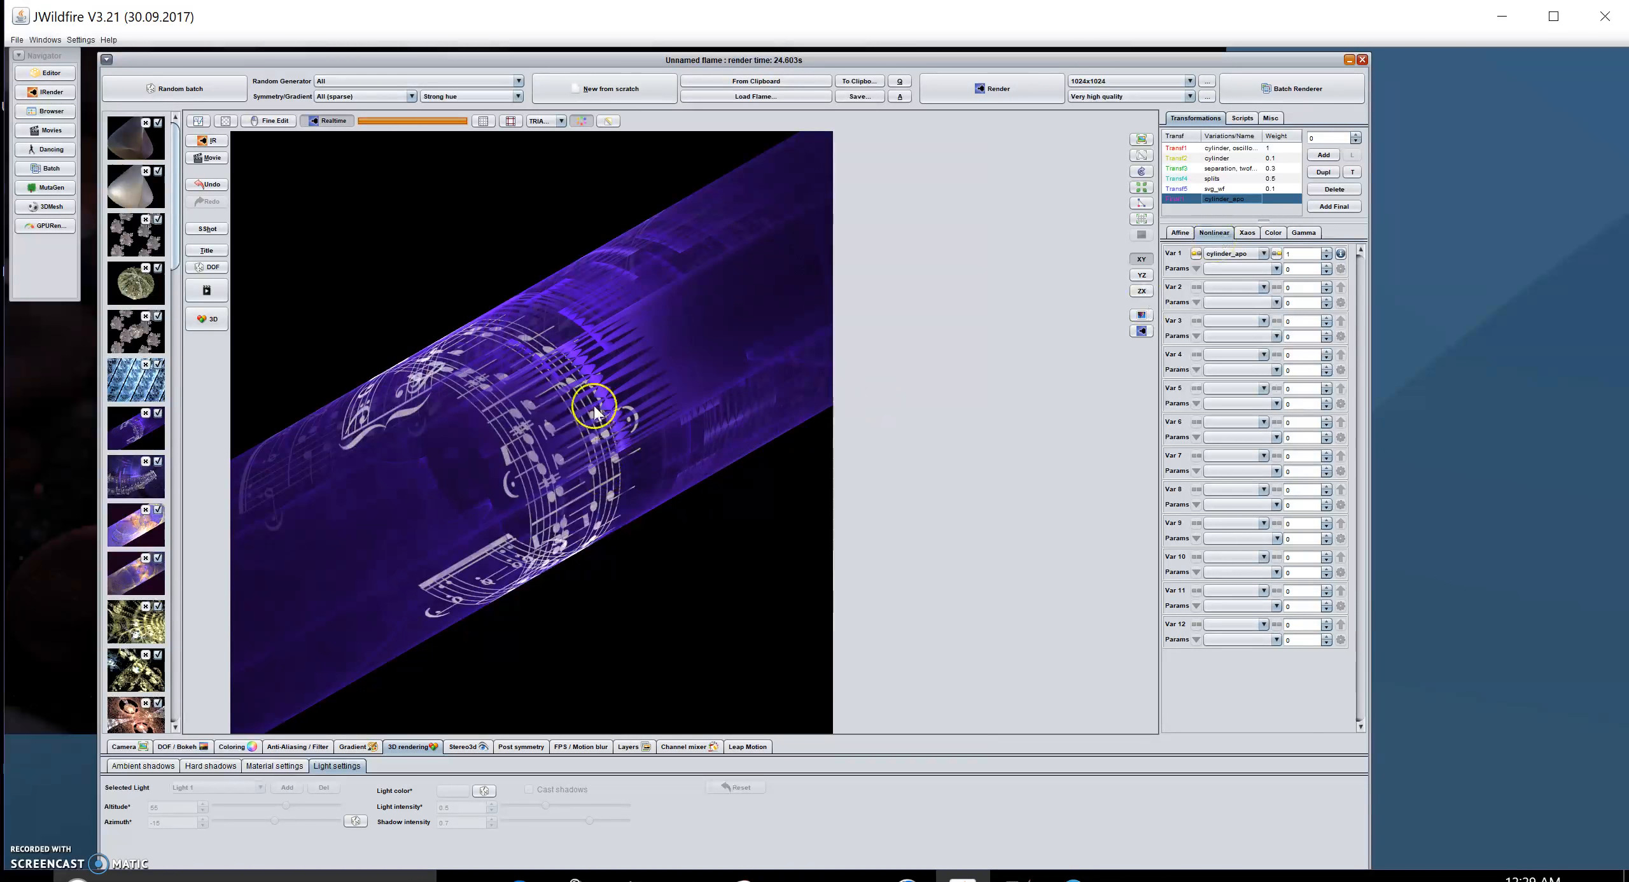
Step: Open the online visual guide to JWildfire variations for the cylinder_apo variation
click(1341, 254)
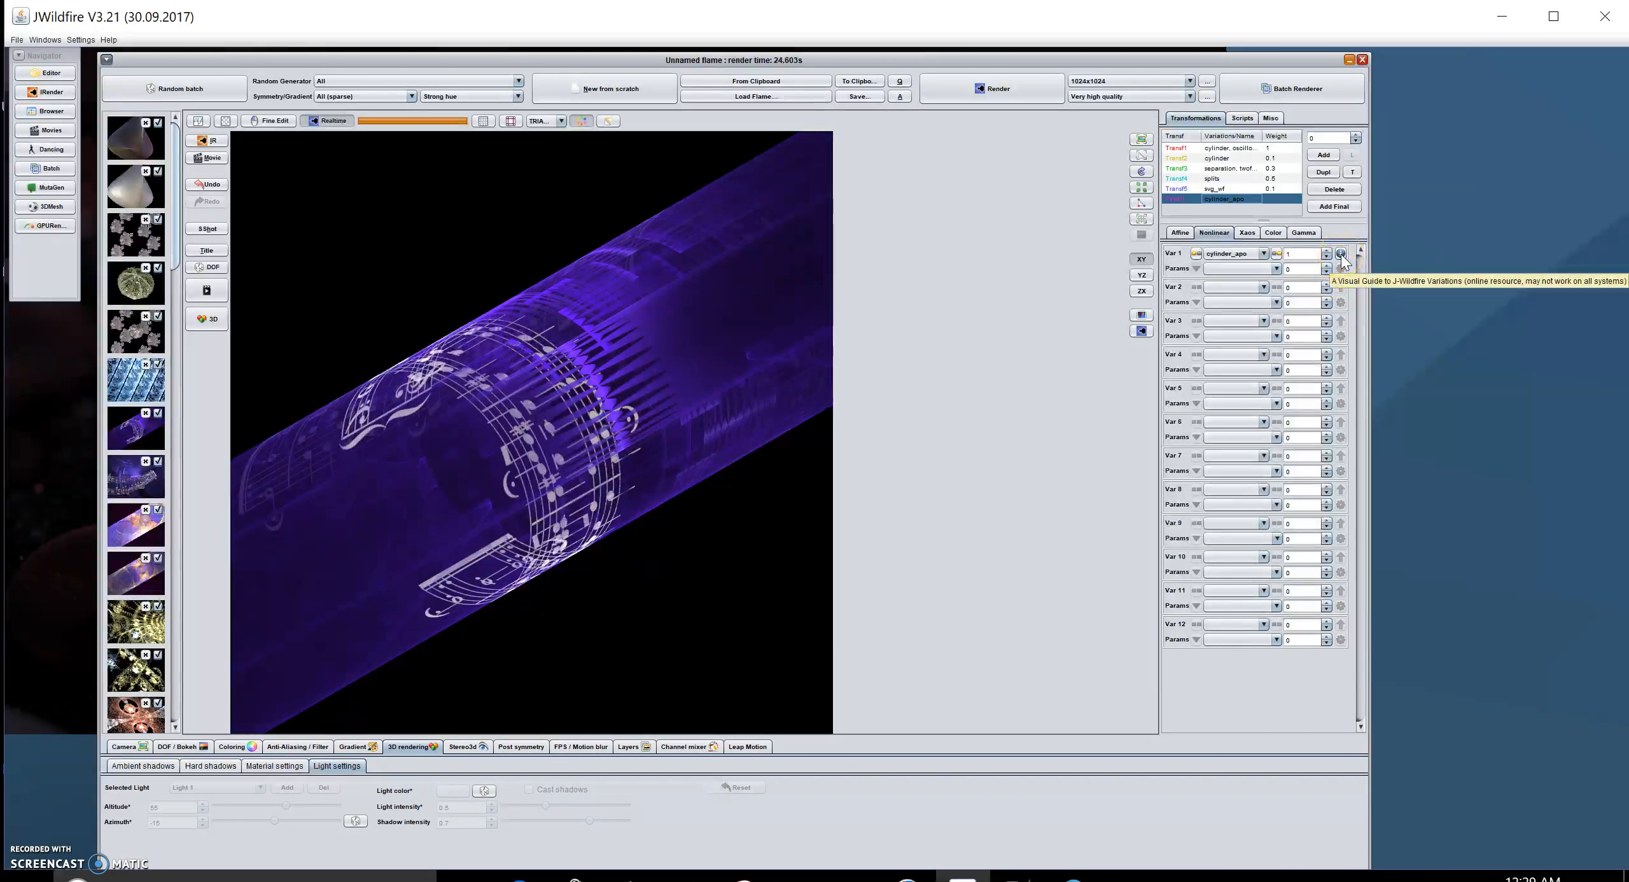
click(1352, 209)
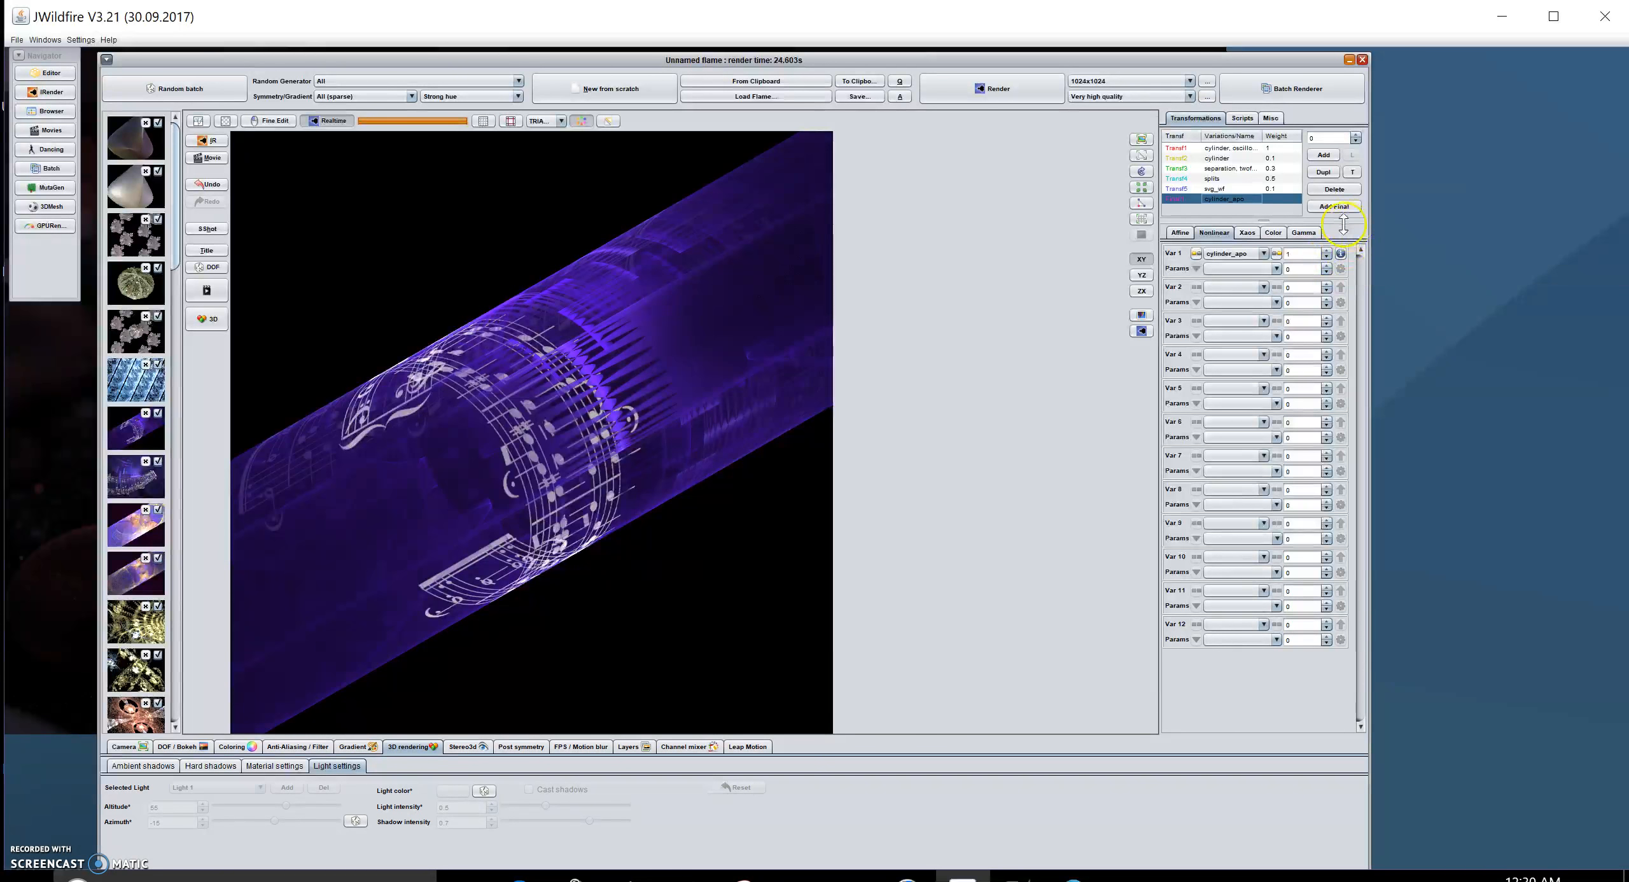
click(1341, 254)
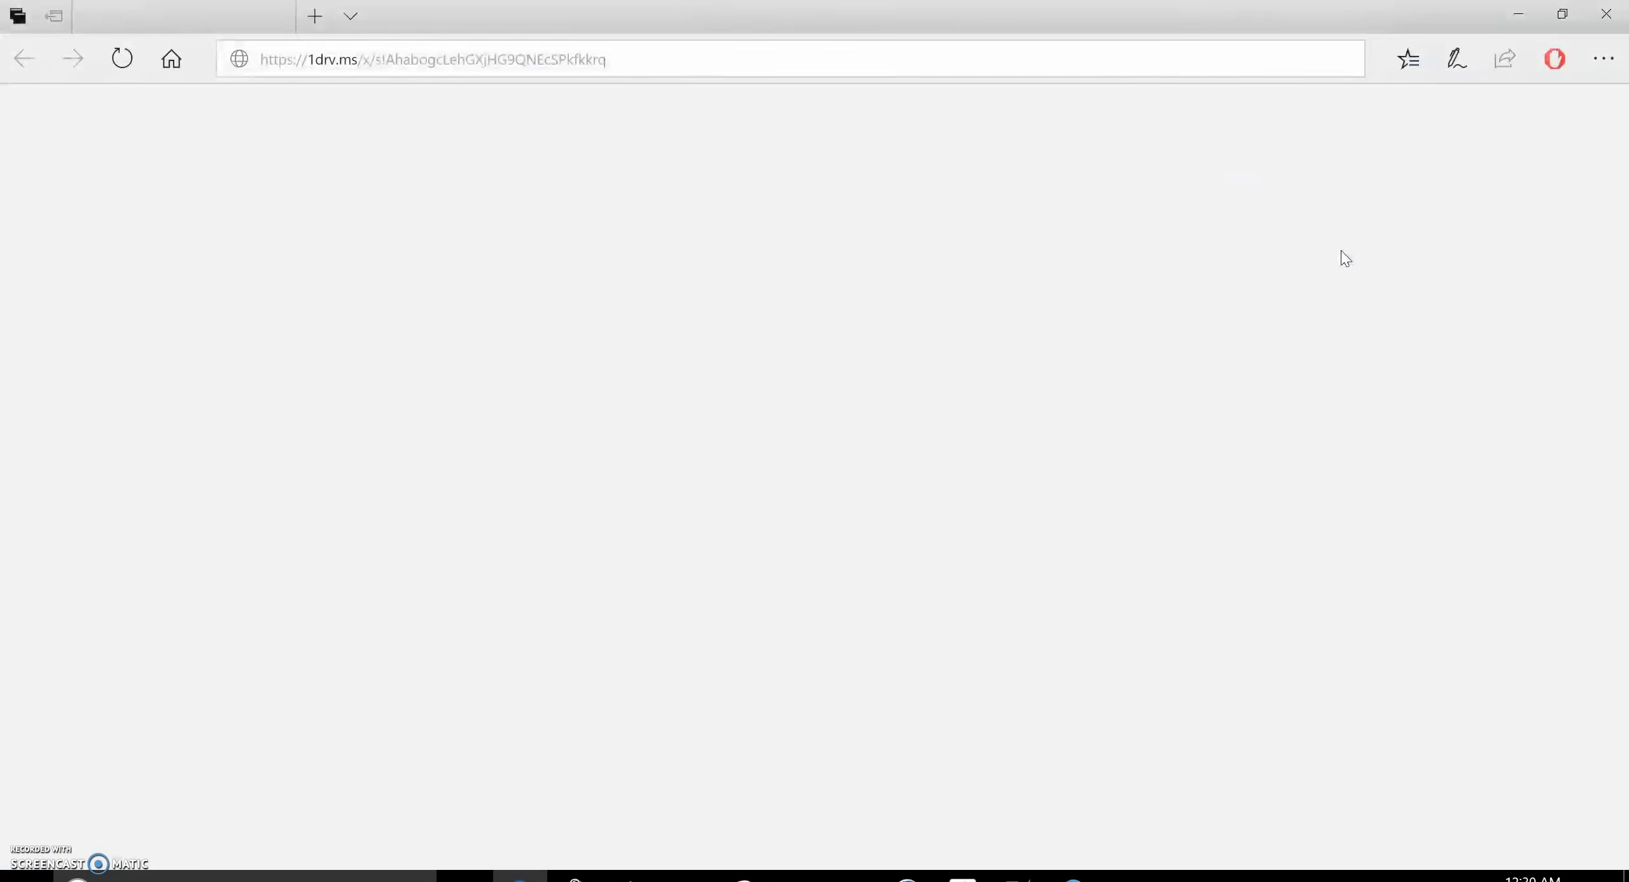
click(1265, 284)
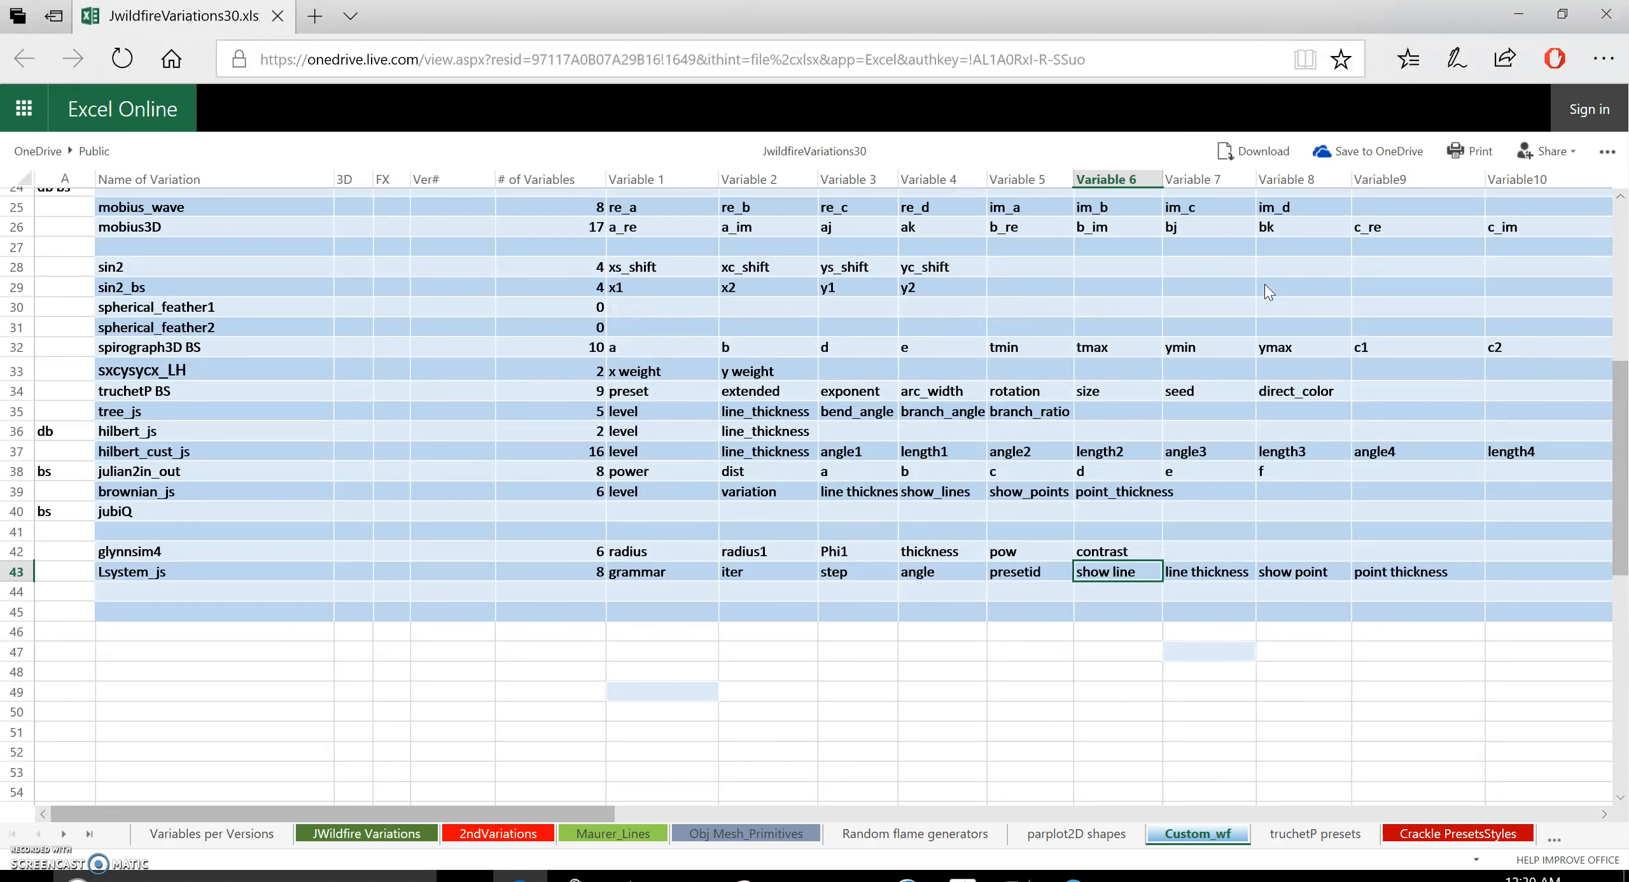
Step: Browse the JWildfire Variations sheet to find the cylinder_apo entry and its parameters
click(347, 832)
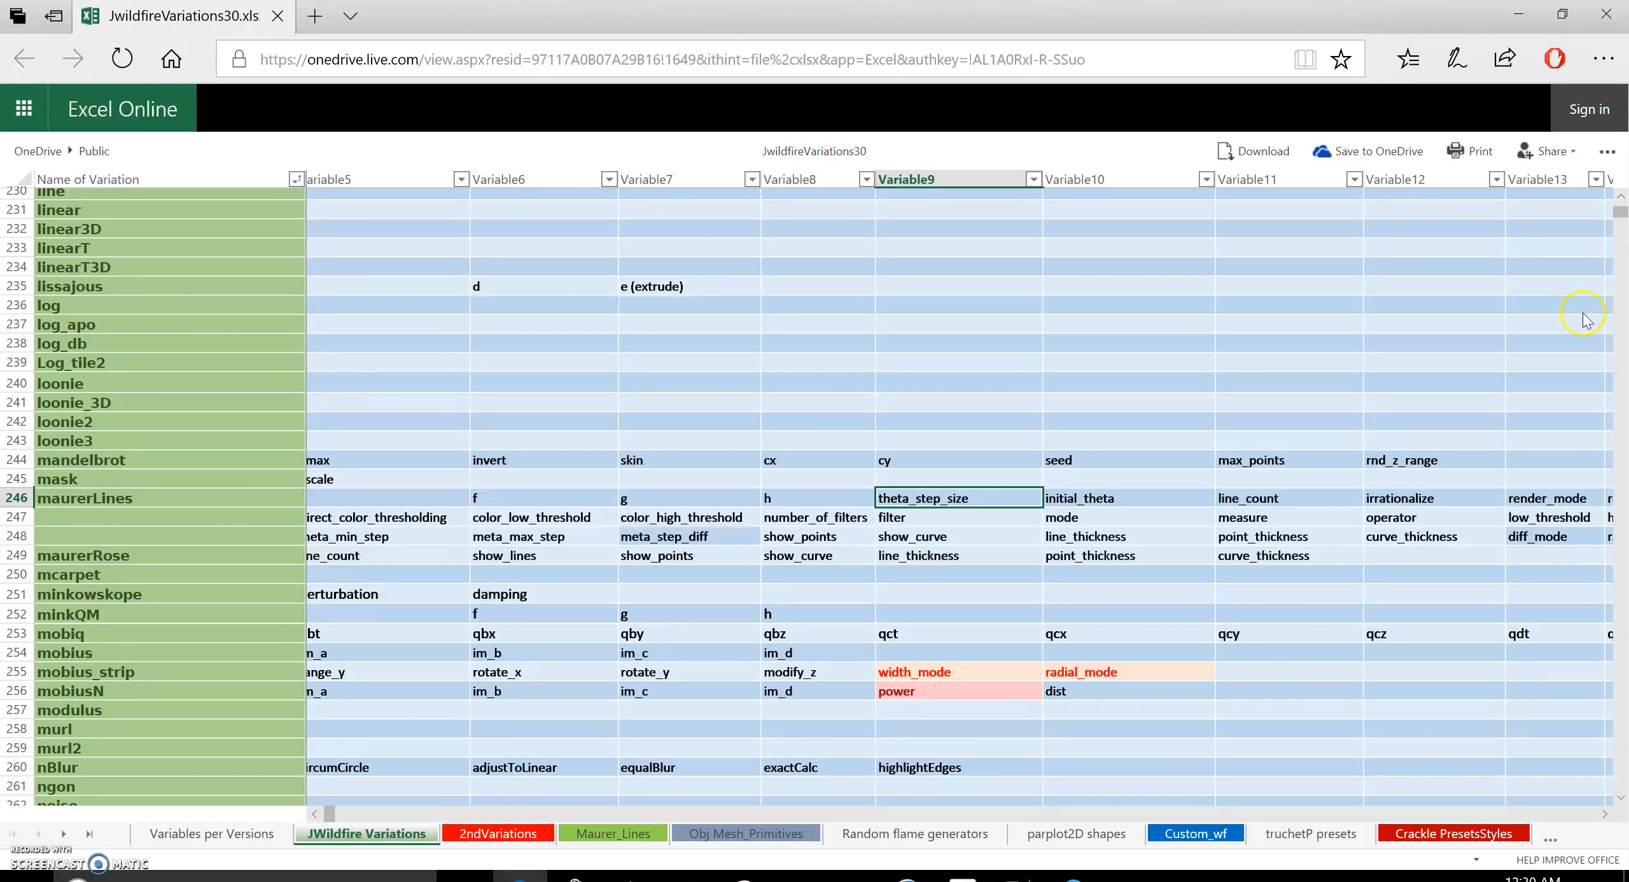
click(1622, 201)
scroll(1621, 202, up, 18)
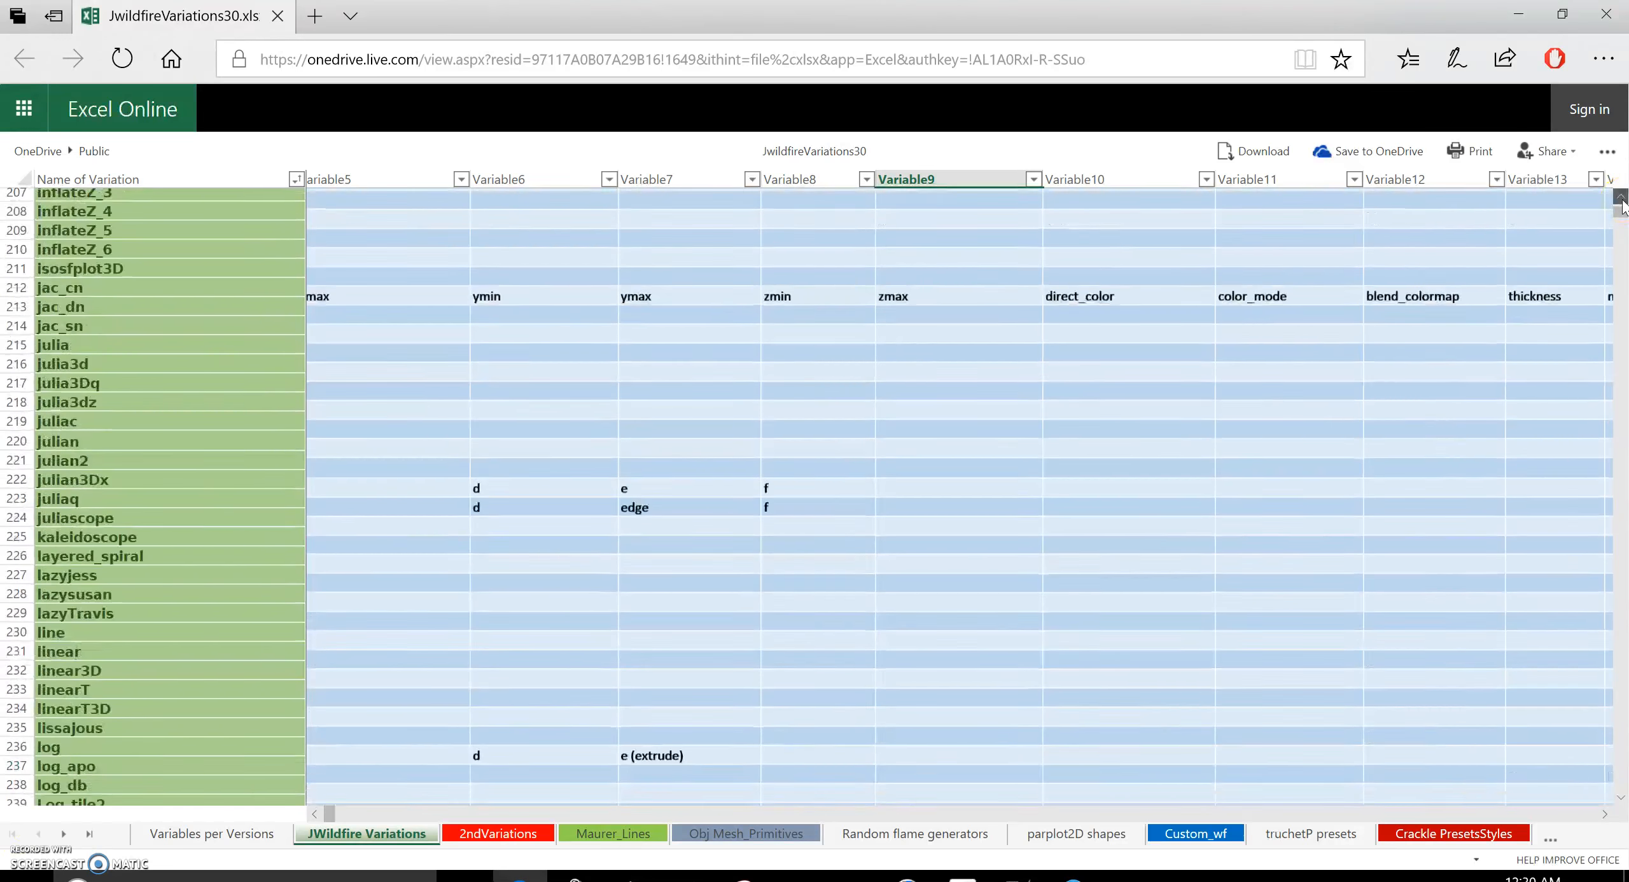
scroll(1622, 203, up, 18)
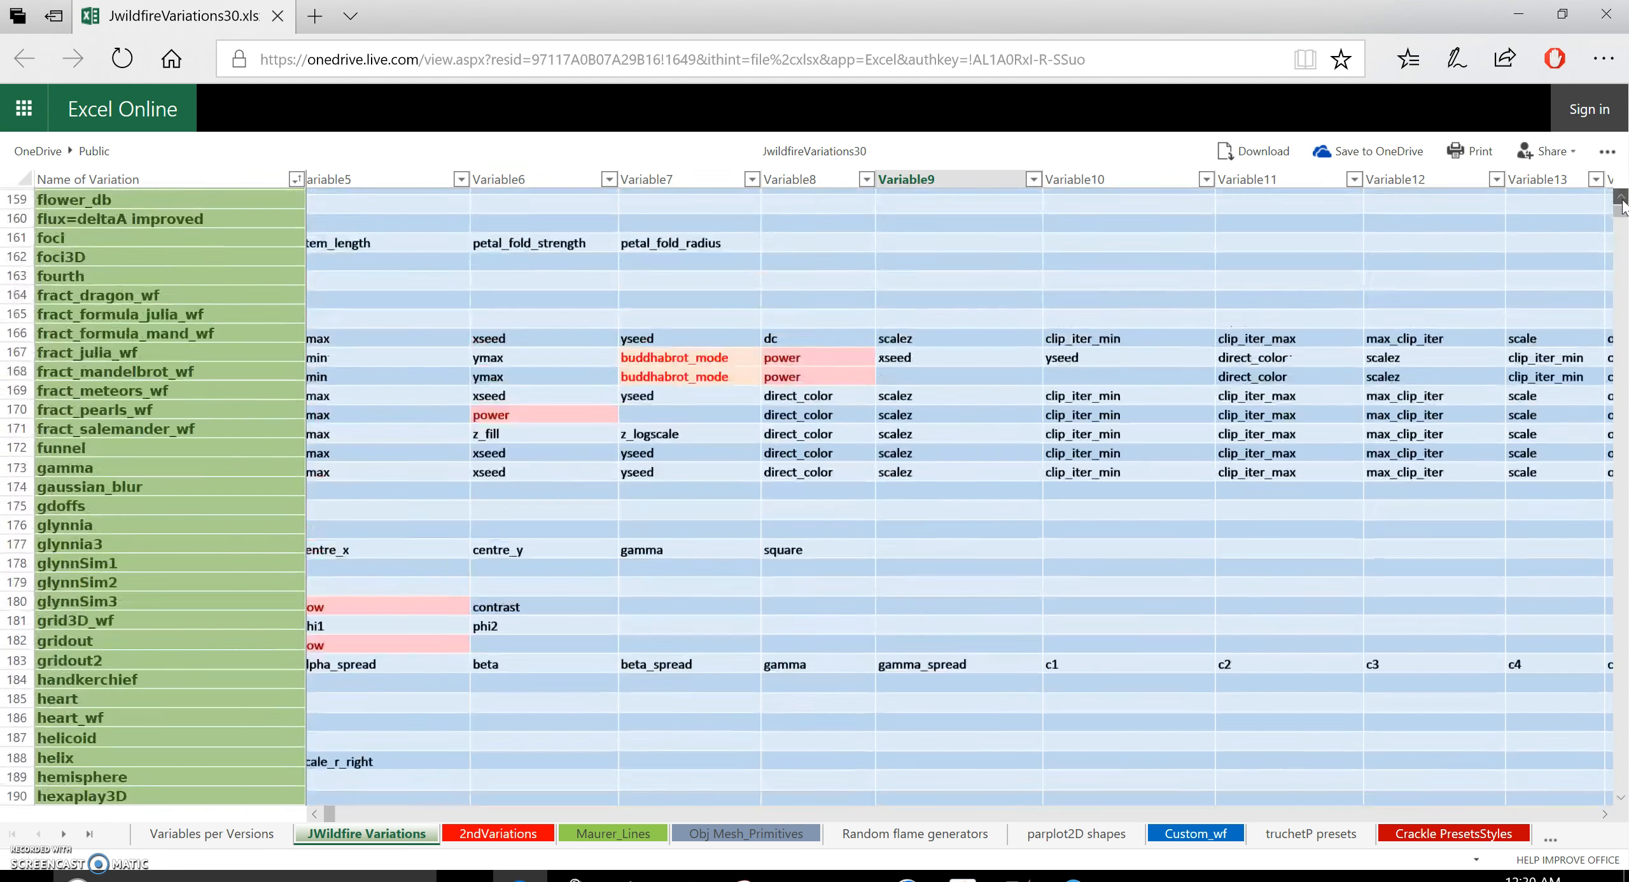
scroll(1621, 202, up, 8)
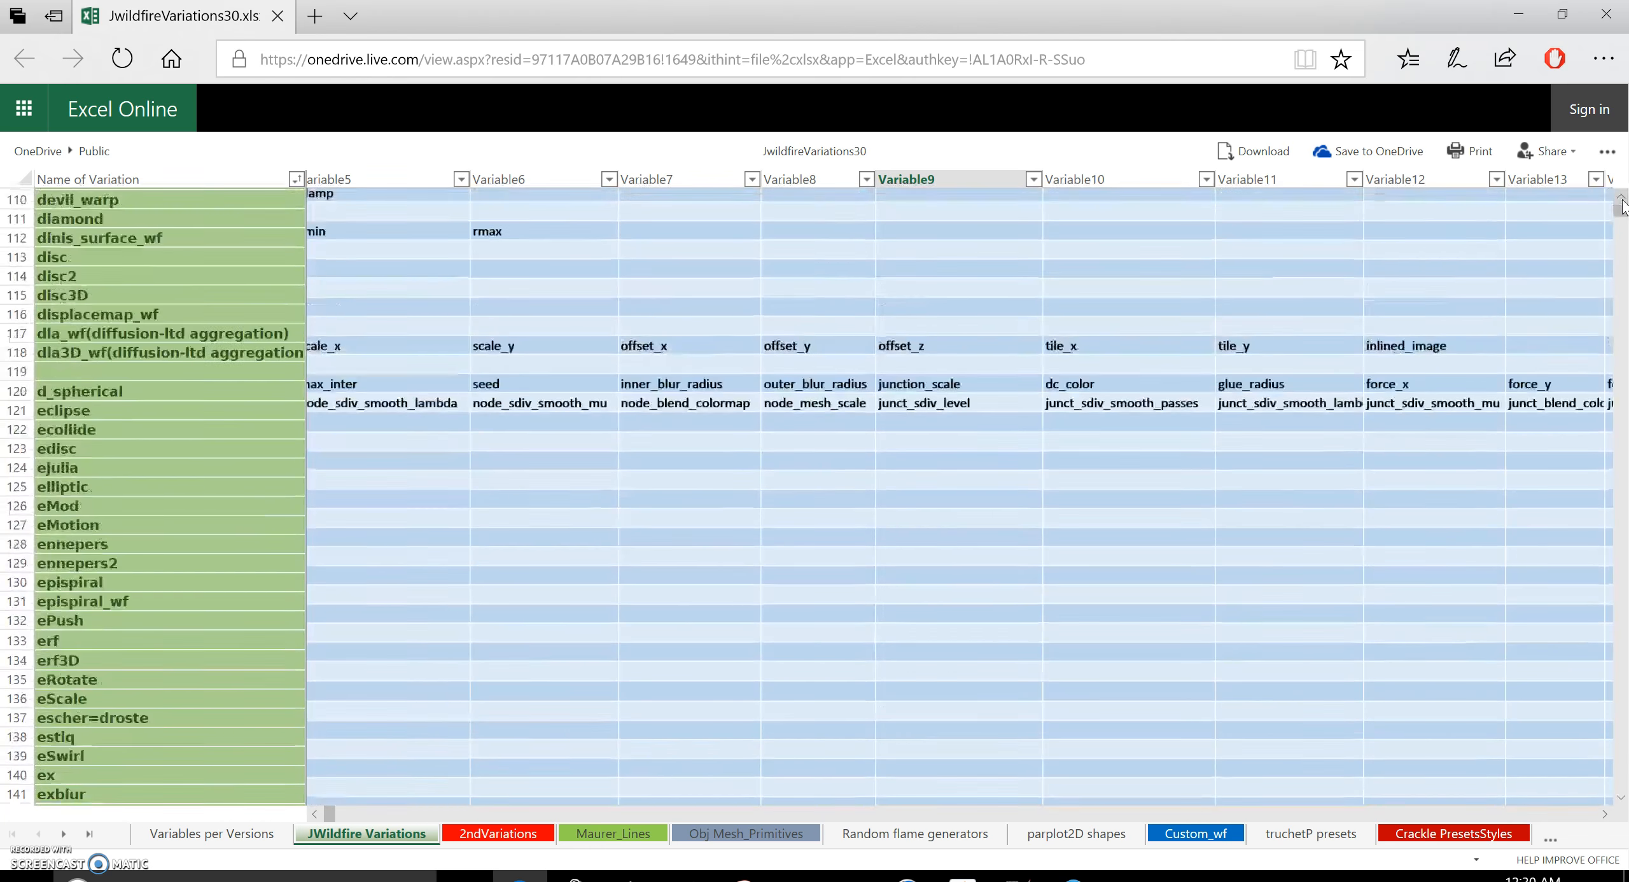
scroll(1622, 202, up, 6)
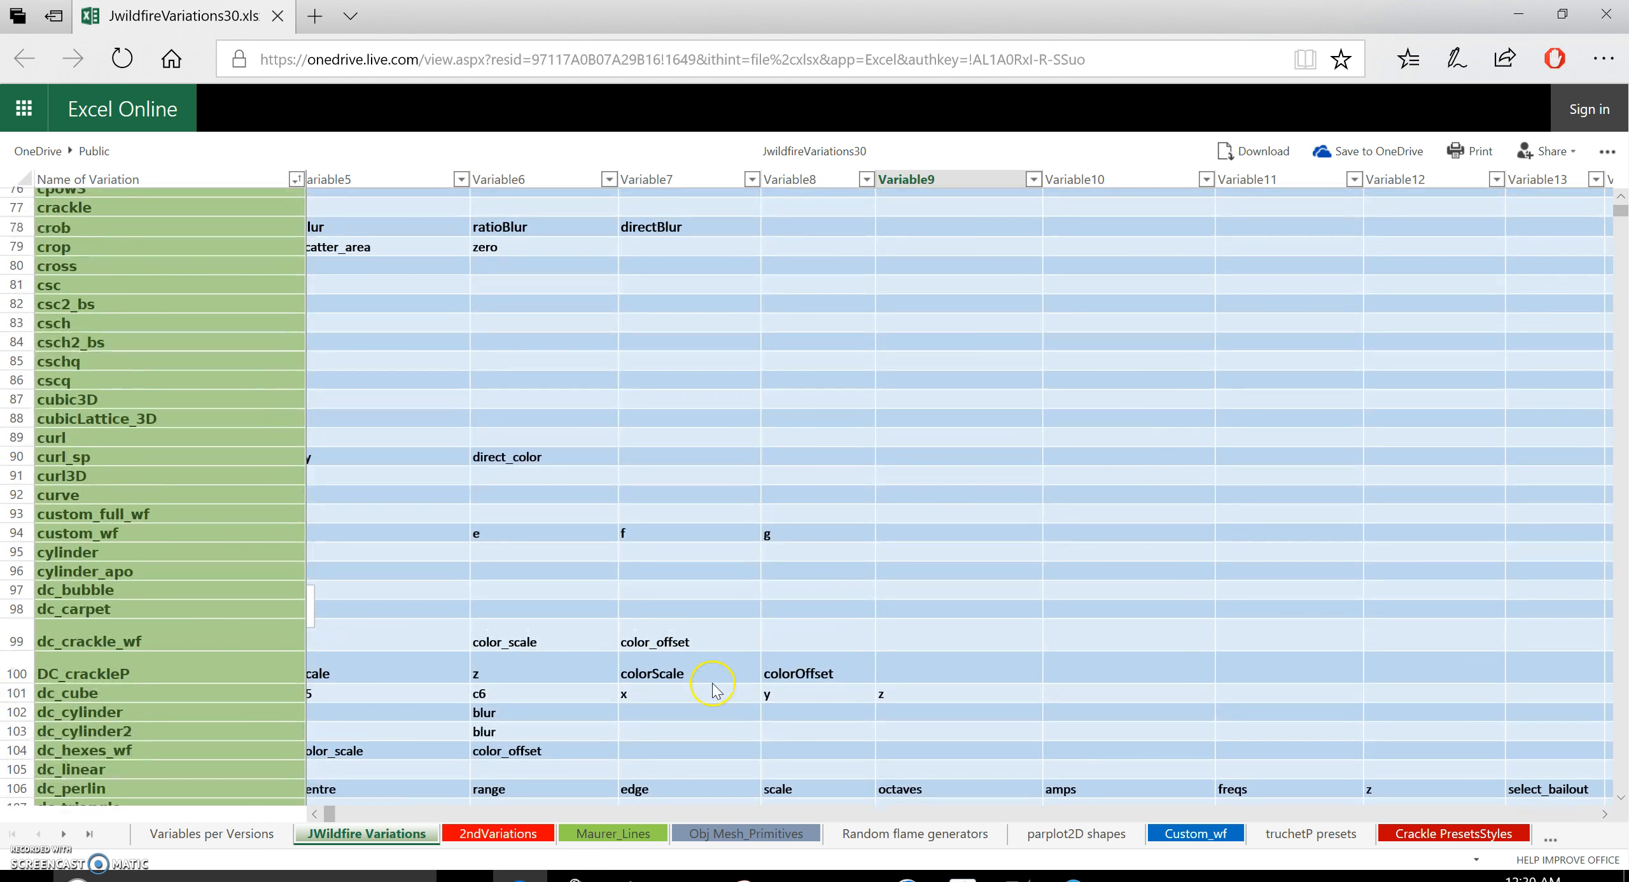
drag(330, 816, 318, 822)
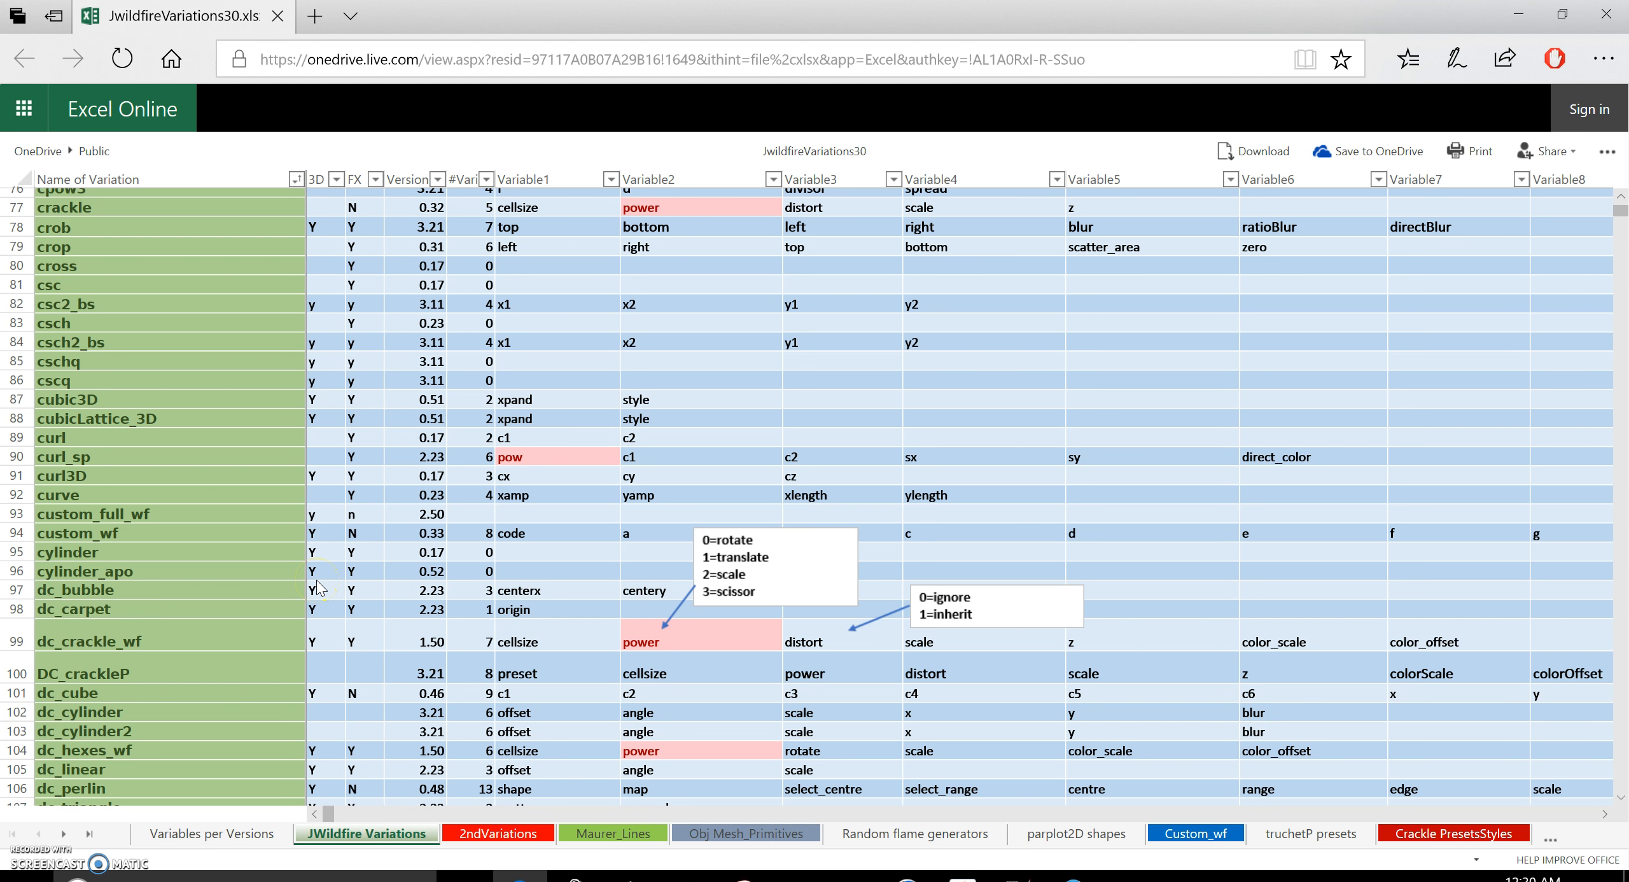
click(318, 180)
click(315, 579)
click(1518, 14)
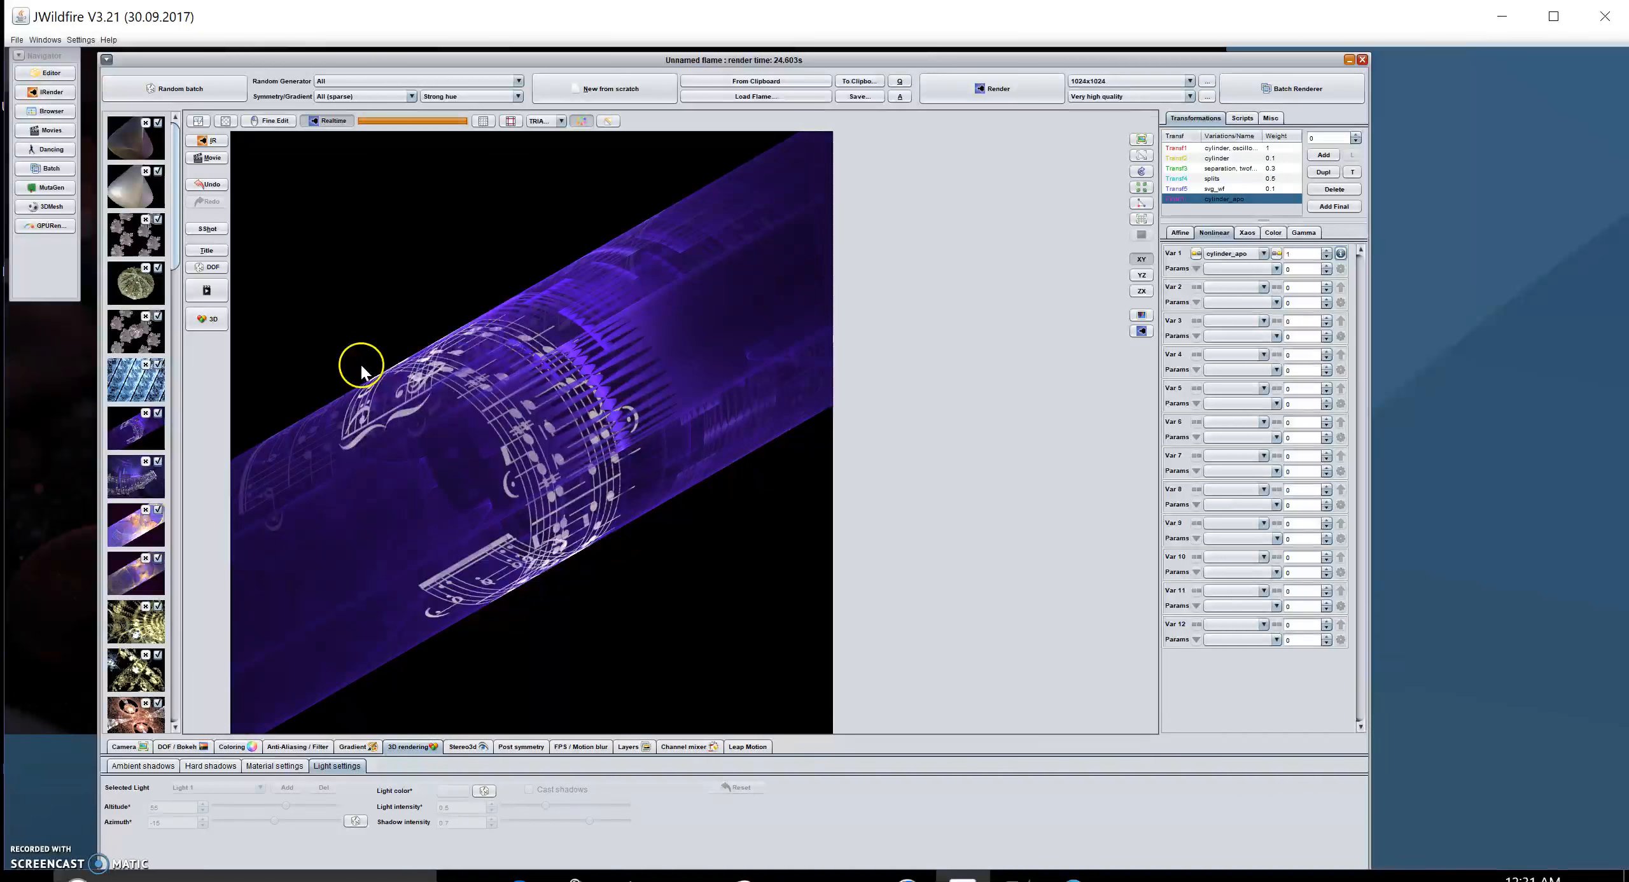
Step: Enable 3D display and switch on Preserve Z in the Affine transform settings
click(212, 322)
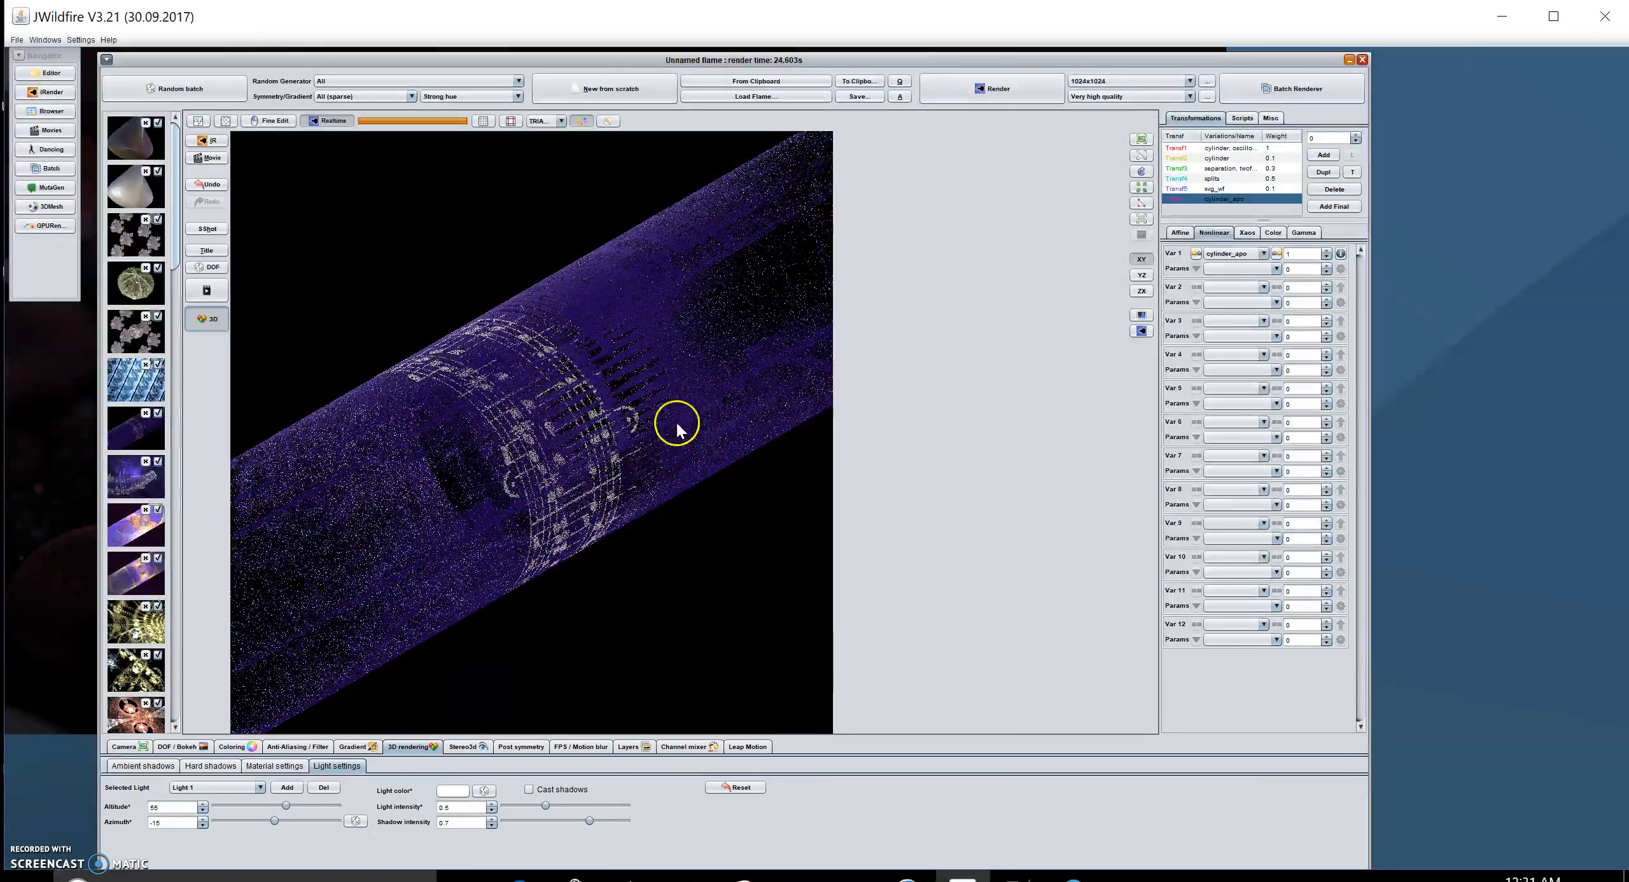
click(1181, 234)
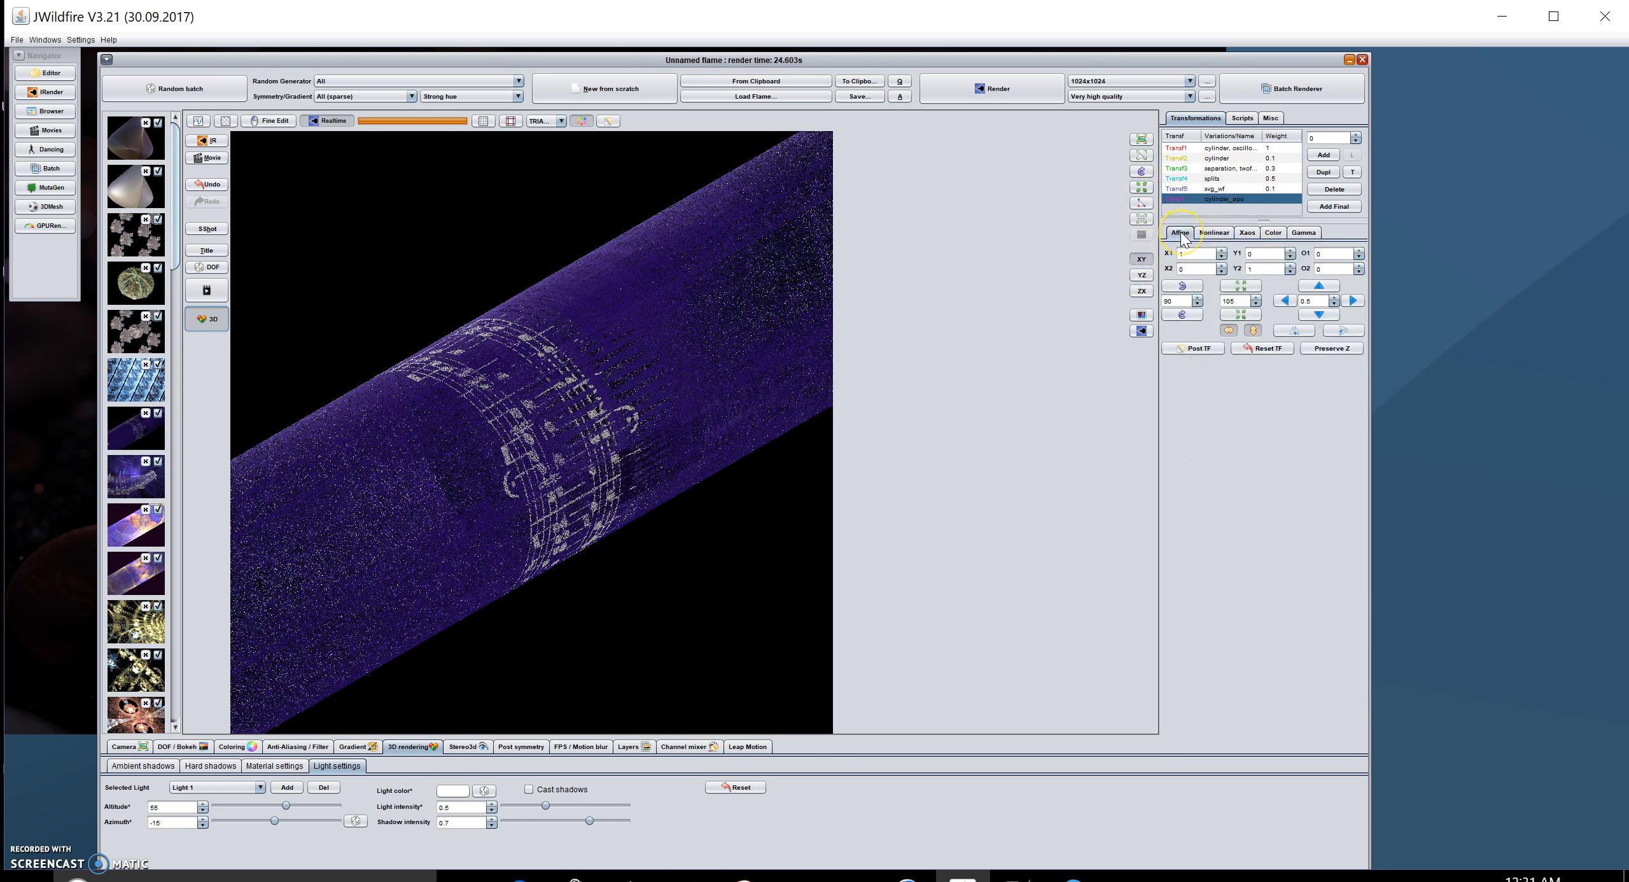
click(1334, 350)
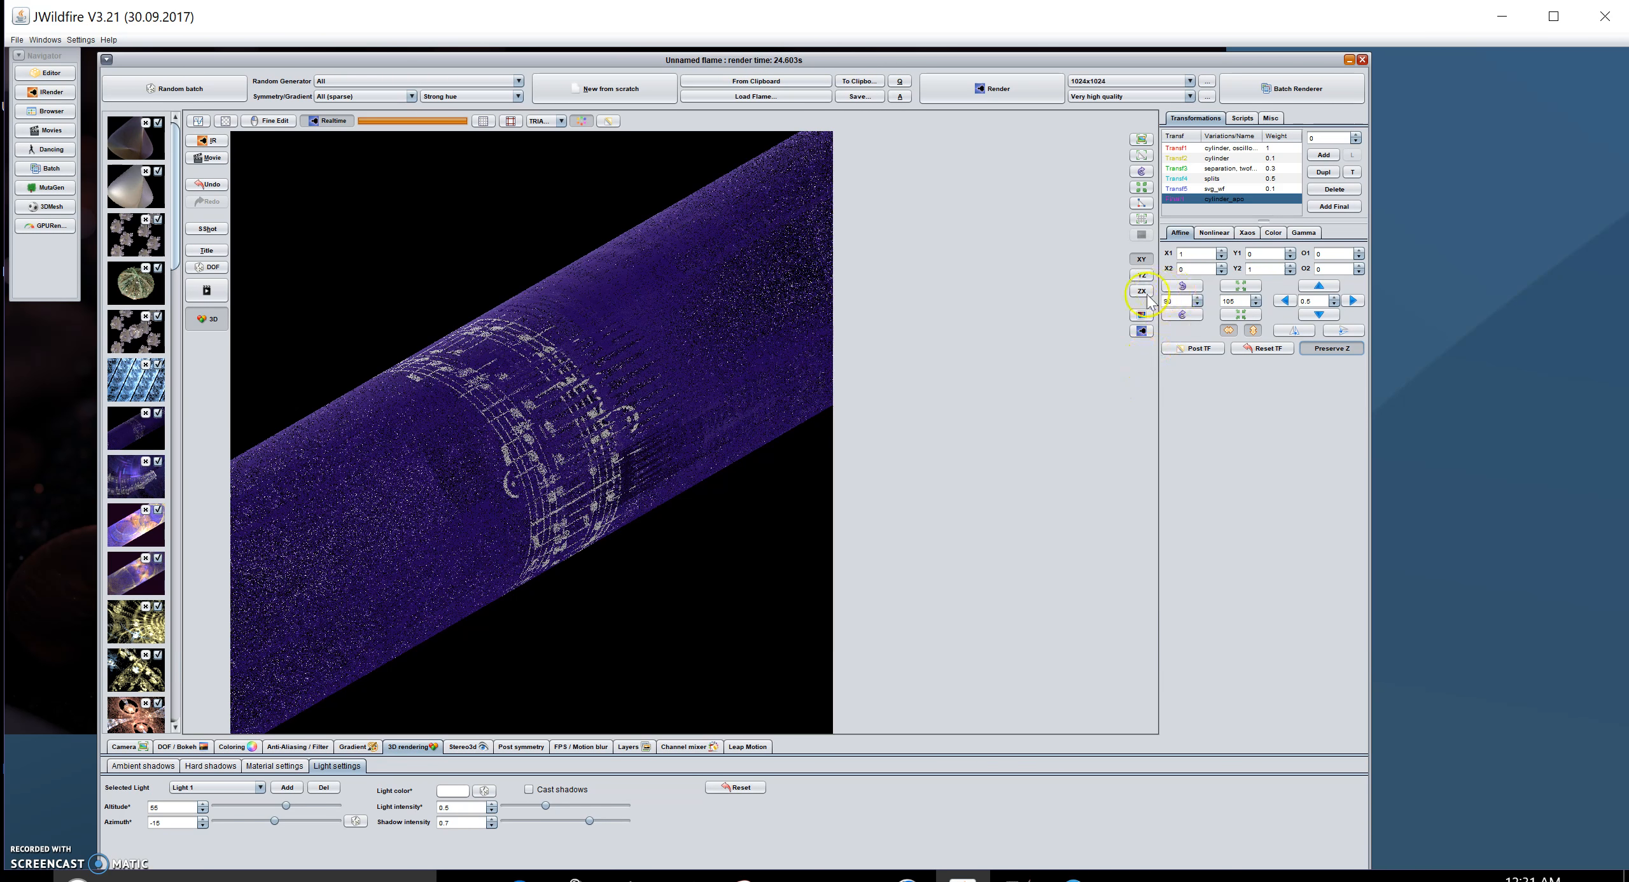
Step: Turn on the progressive preview and set Light 1's intensity to about 0.93
click(1142, 331)
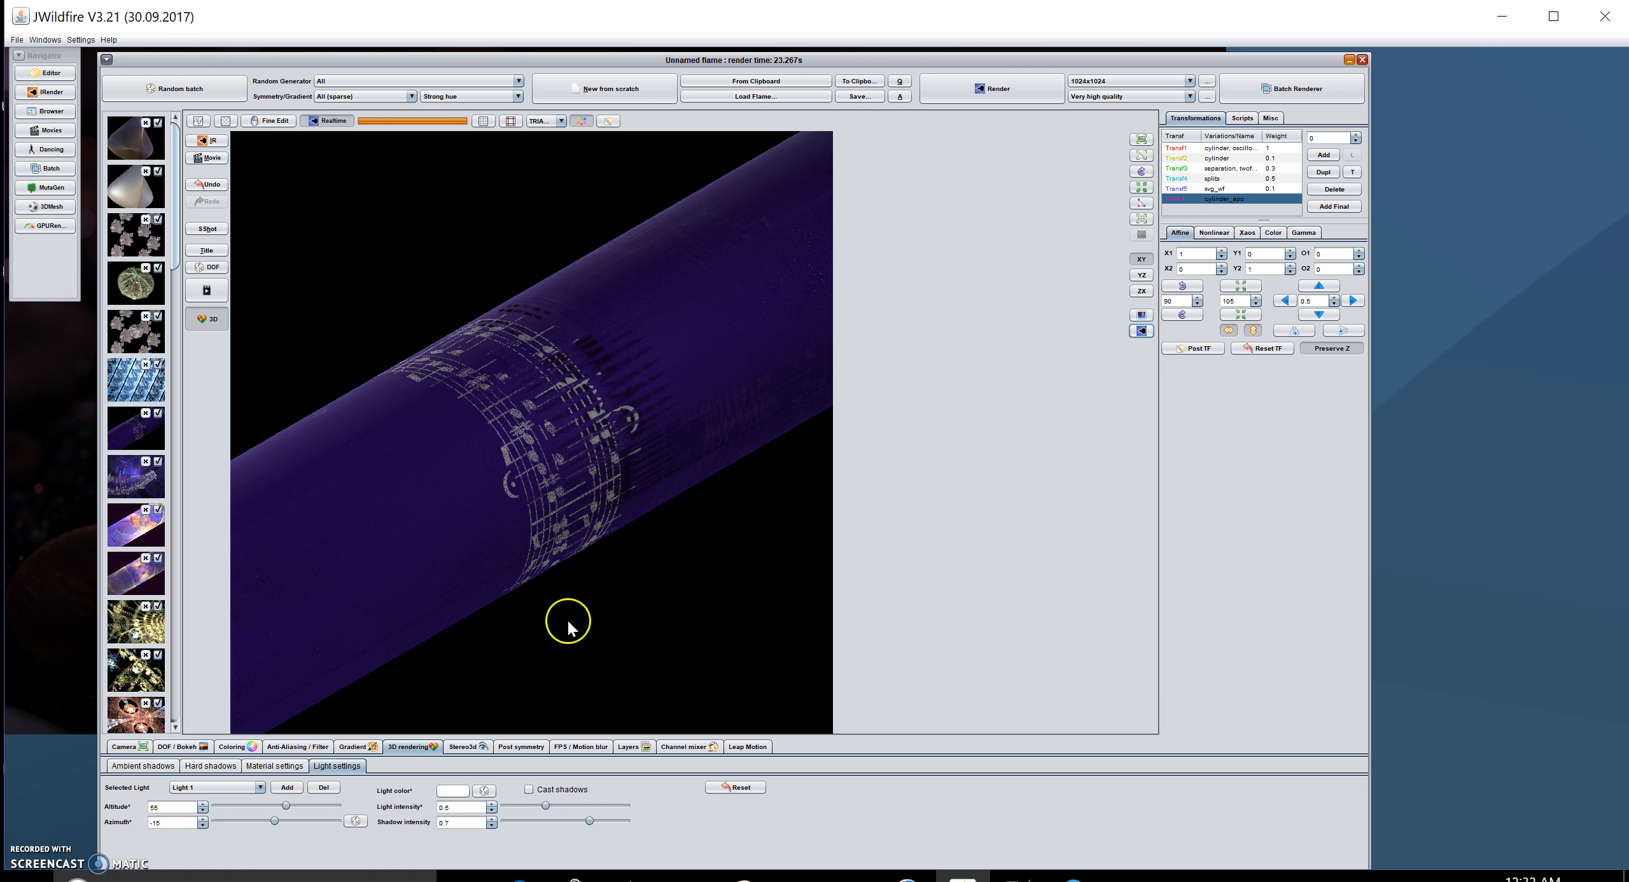
click(331, 766)
click(332, 765)
click(547, 805)
drag(546, 805, 580, 805)
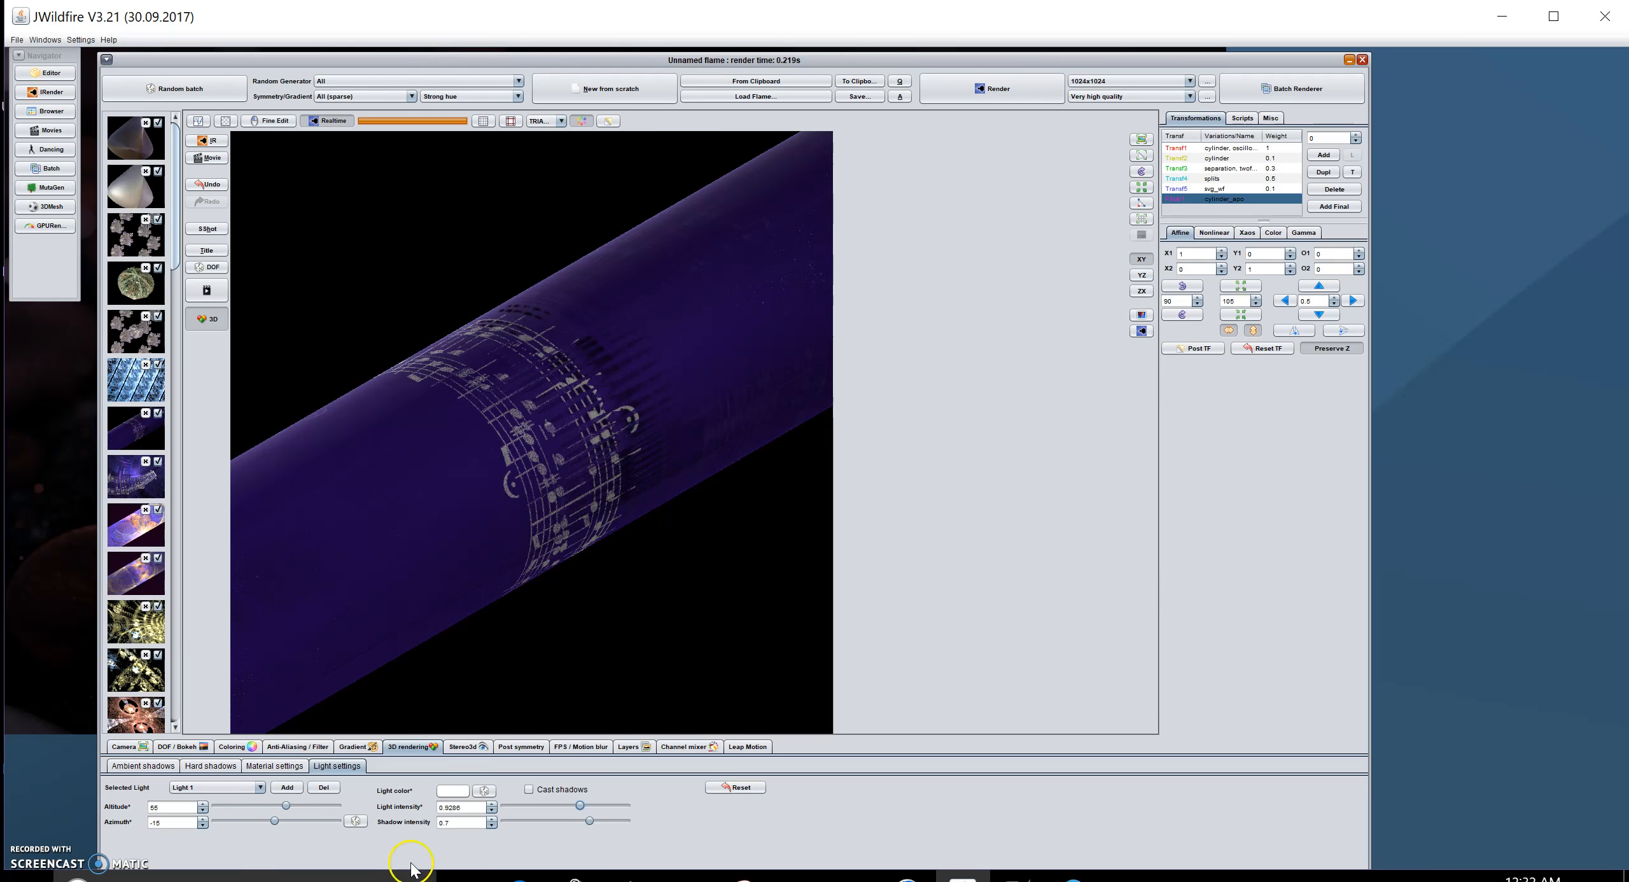
Step: Select Light 0 and set its azimuth to about 142.85
click(239, 789)
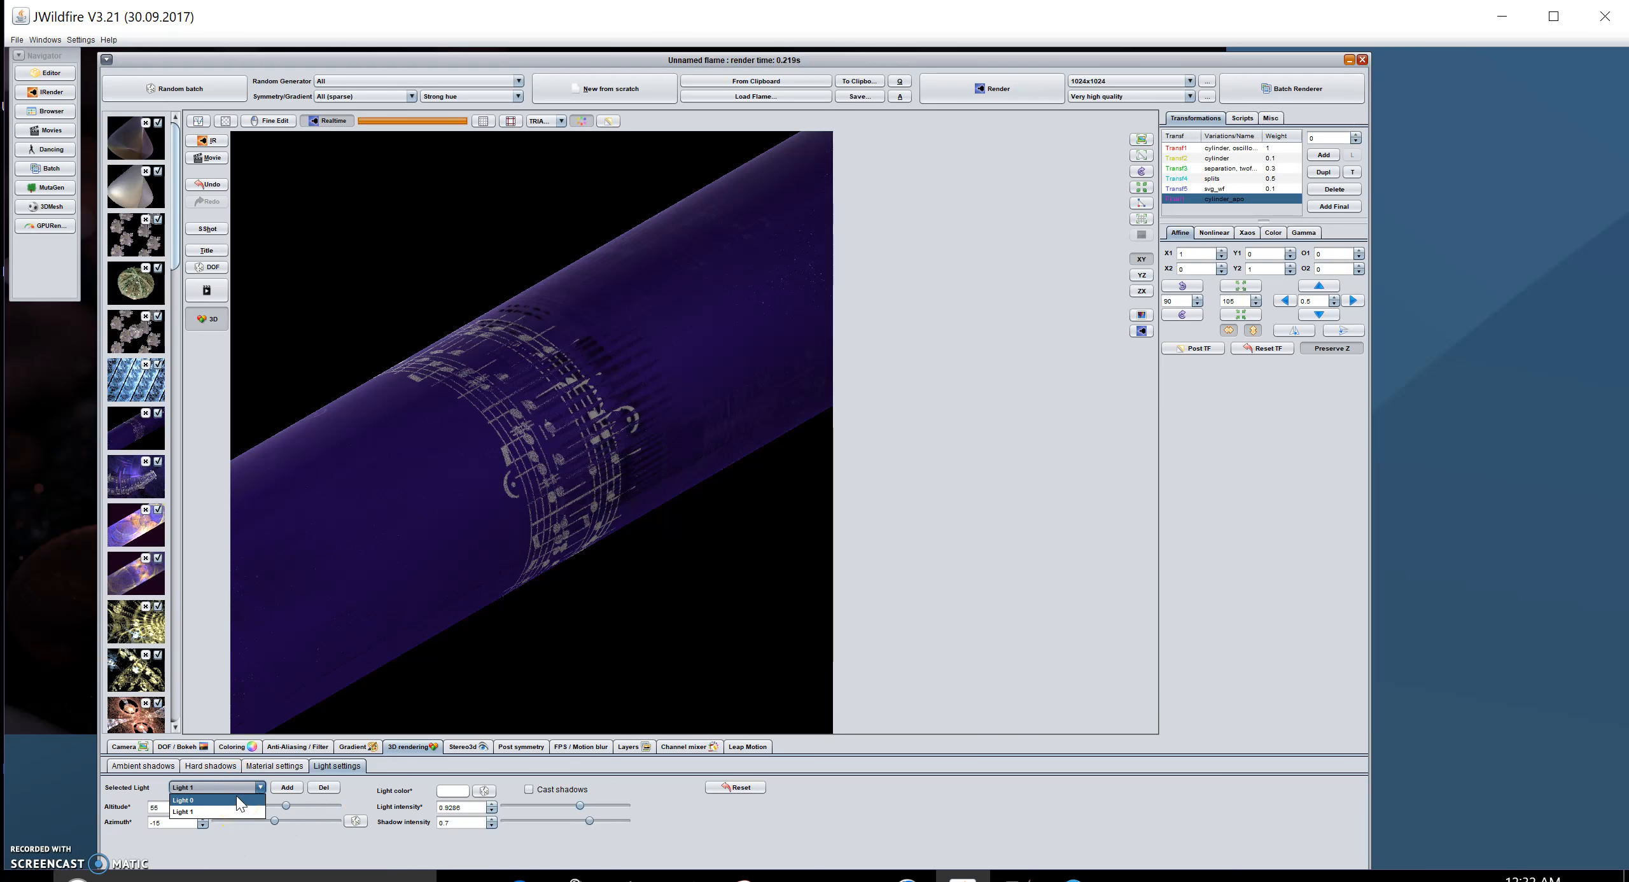
click(236, 800)
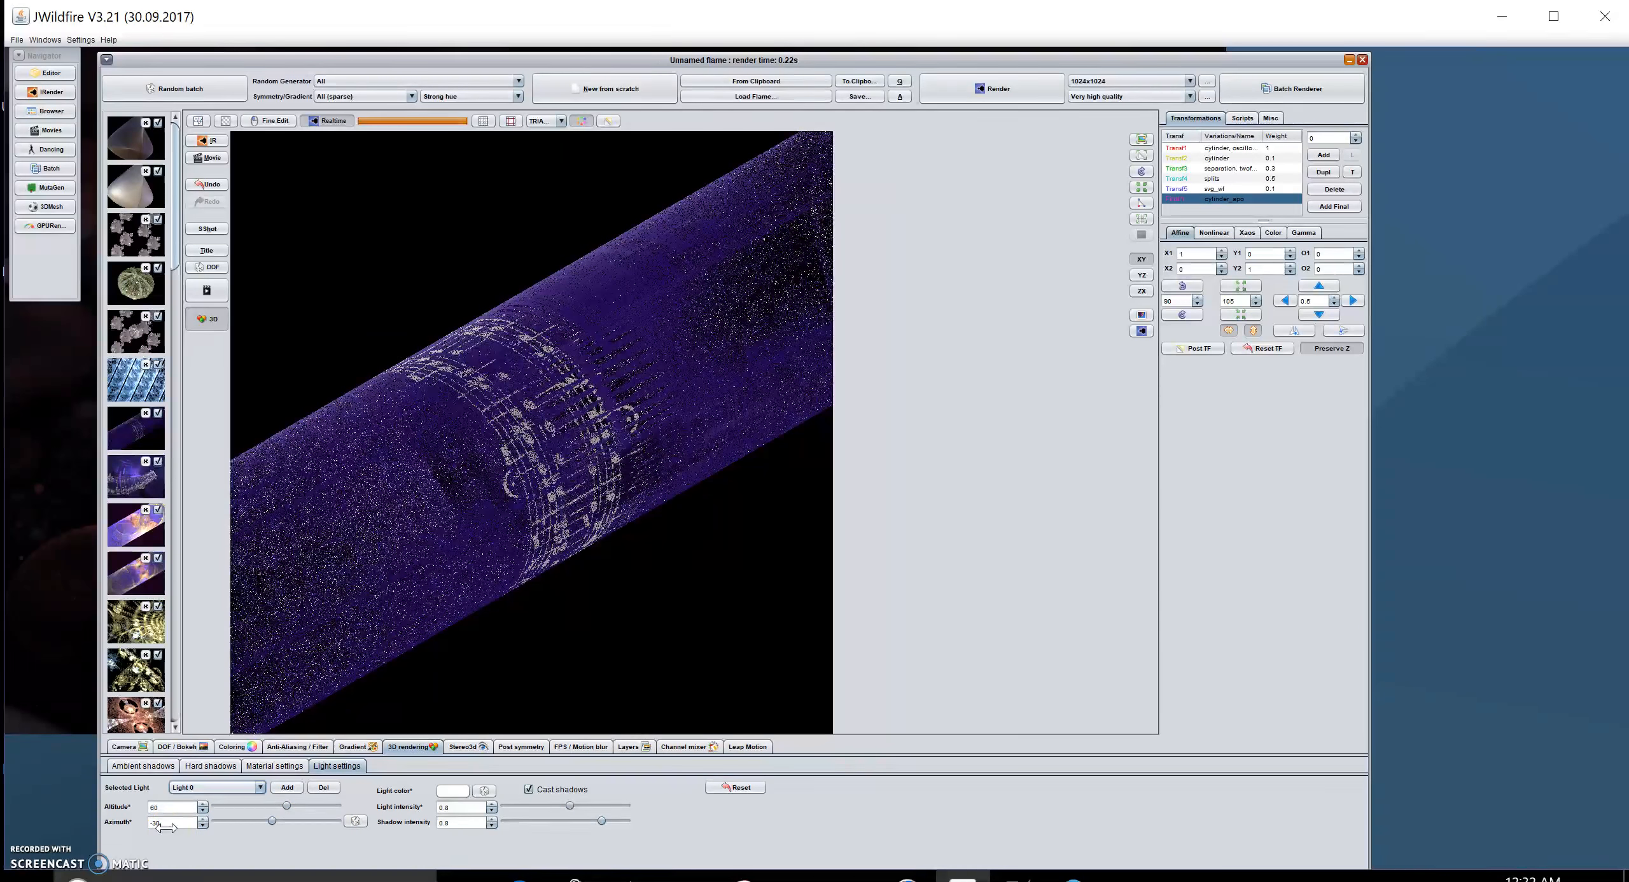
click(272, 822)
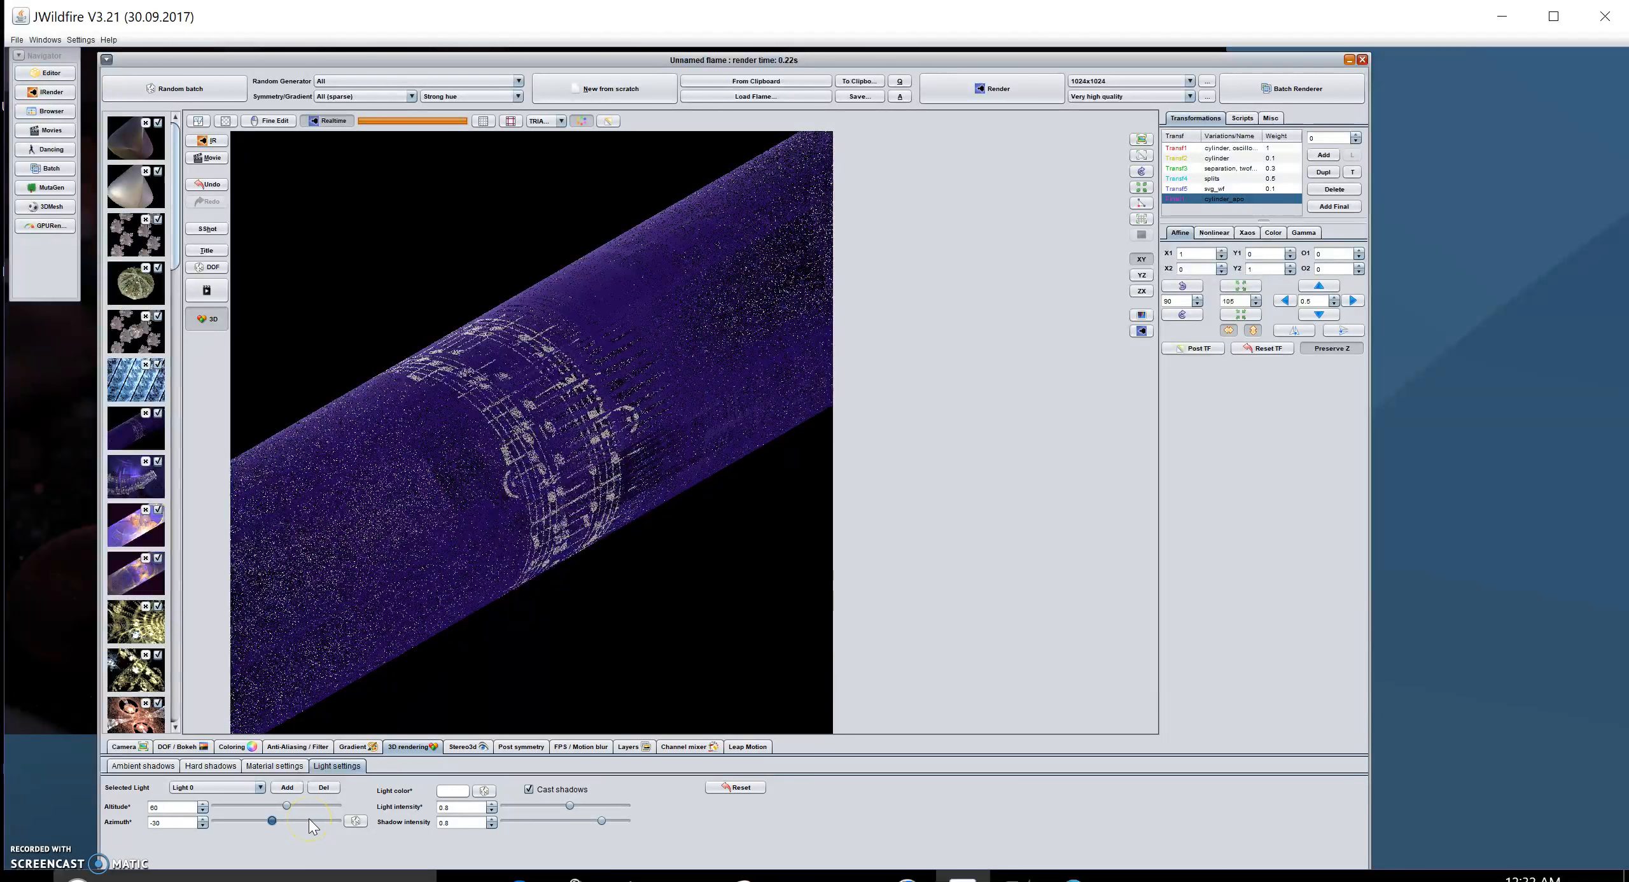
click(308, 820)
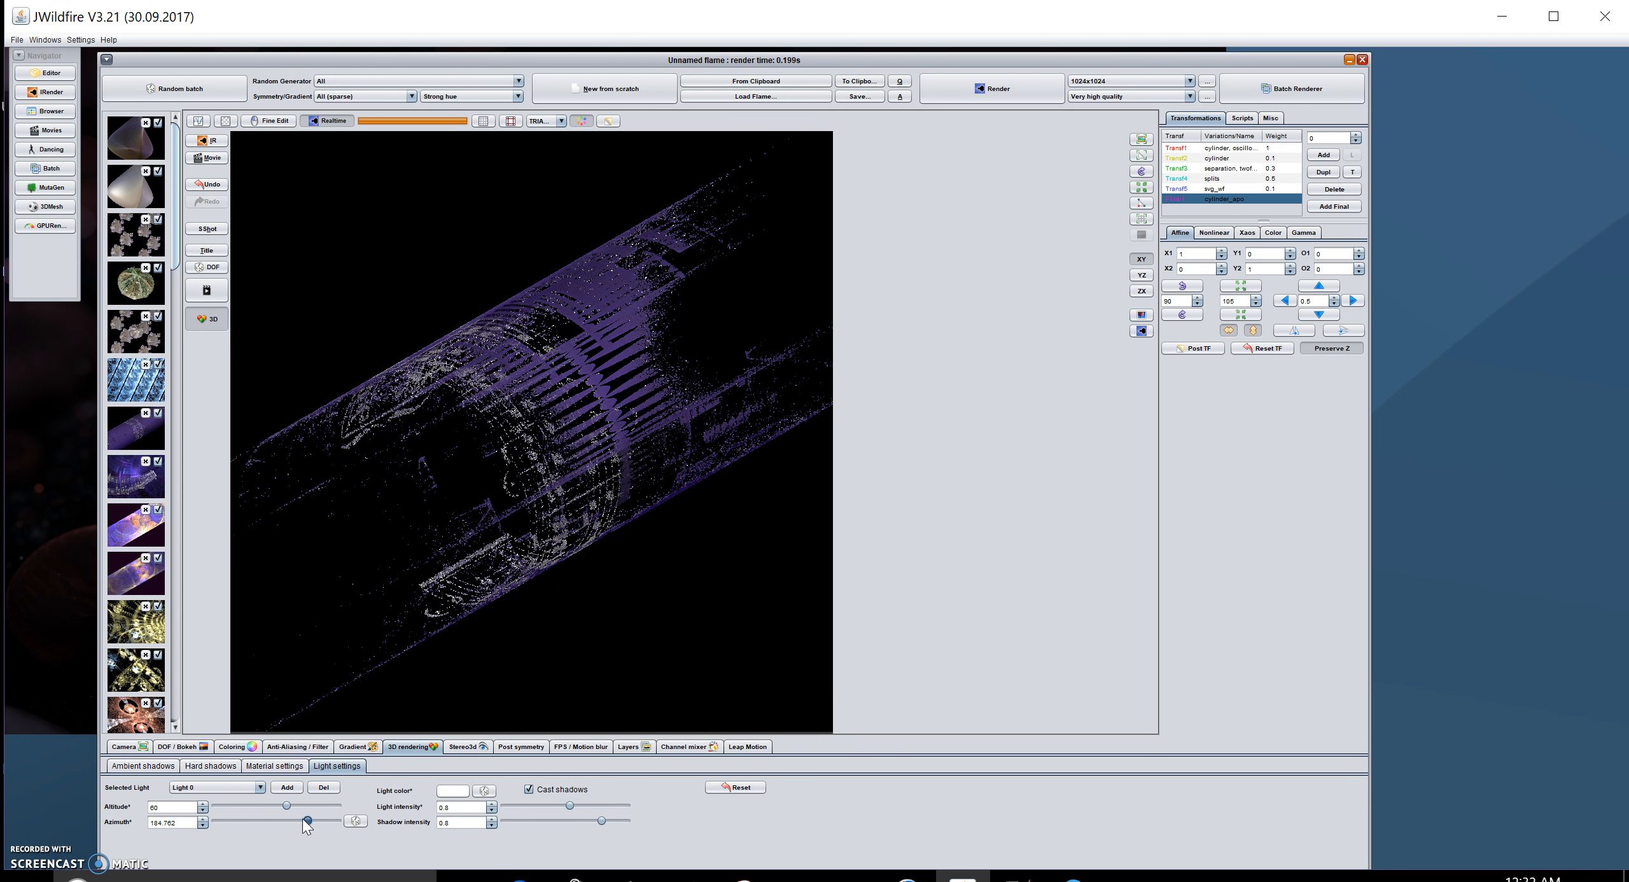
drag(303, 818, 300, 818)
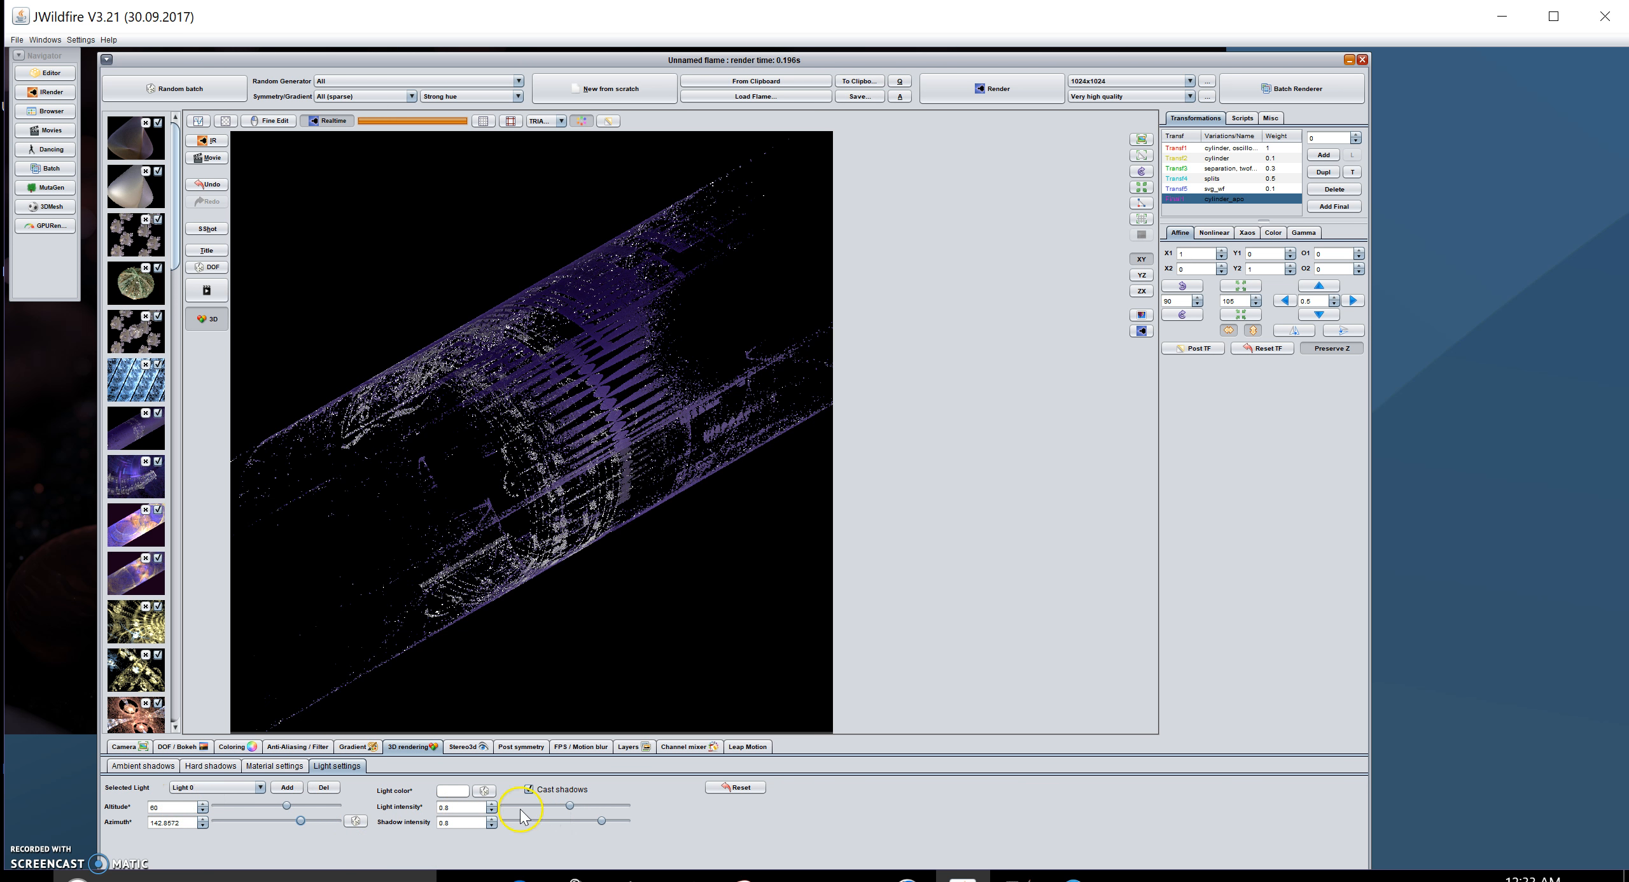
Step: Raise Light 0's intensity to about 1.16 and refresh the progressive preview
click(570, 805)
drag(600, 807, 601, 808)
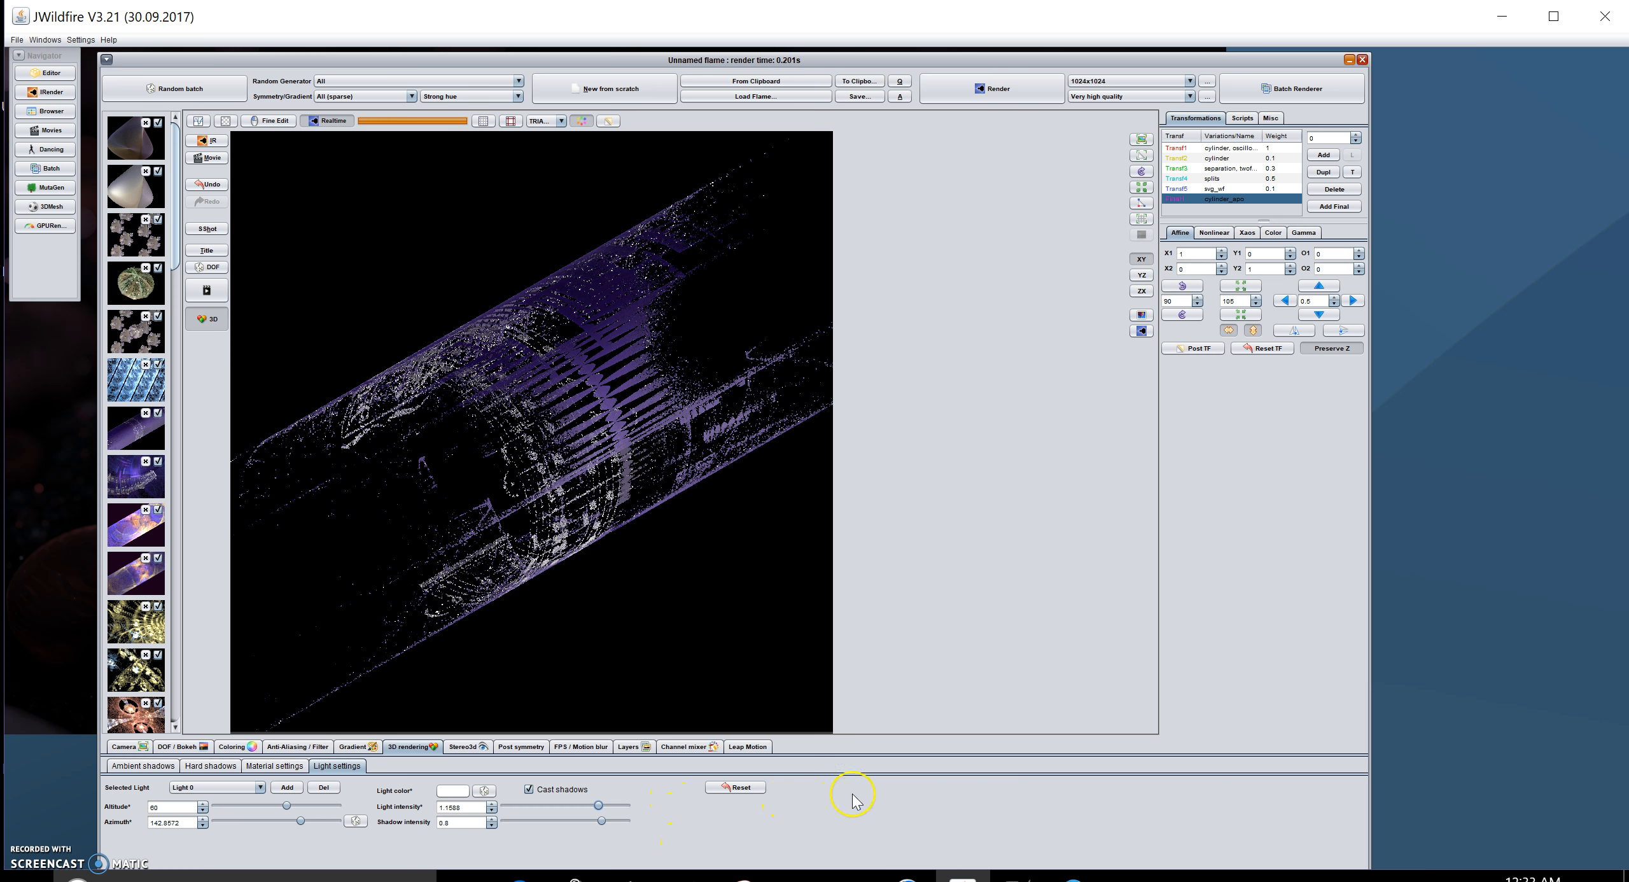
click(1143, 332)
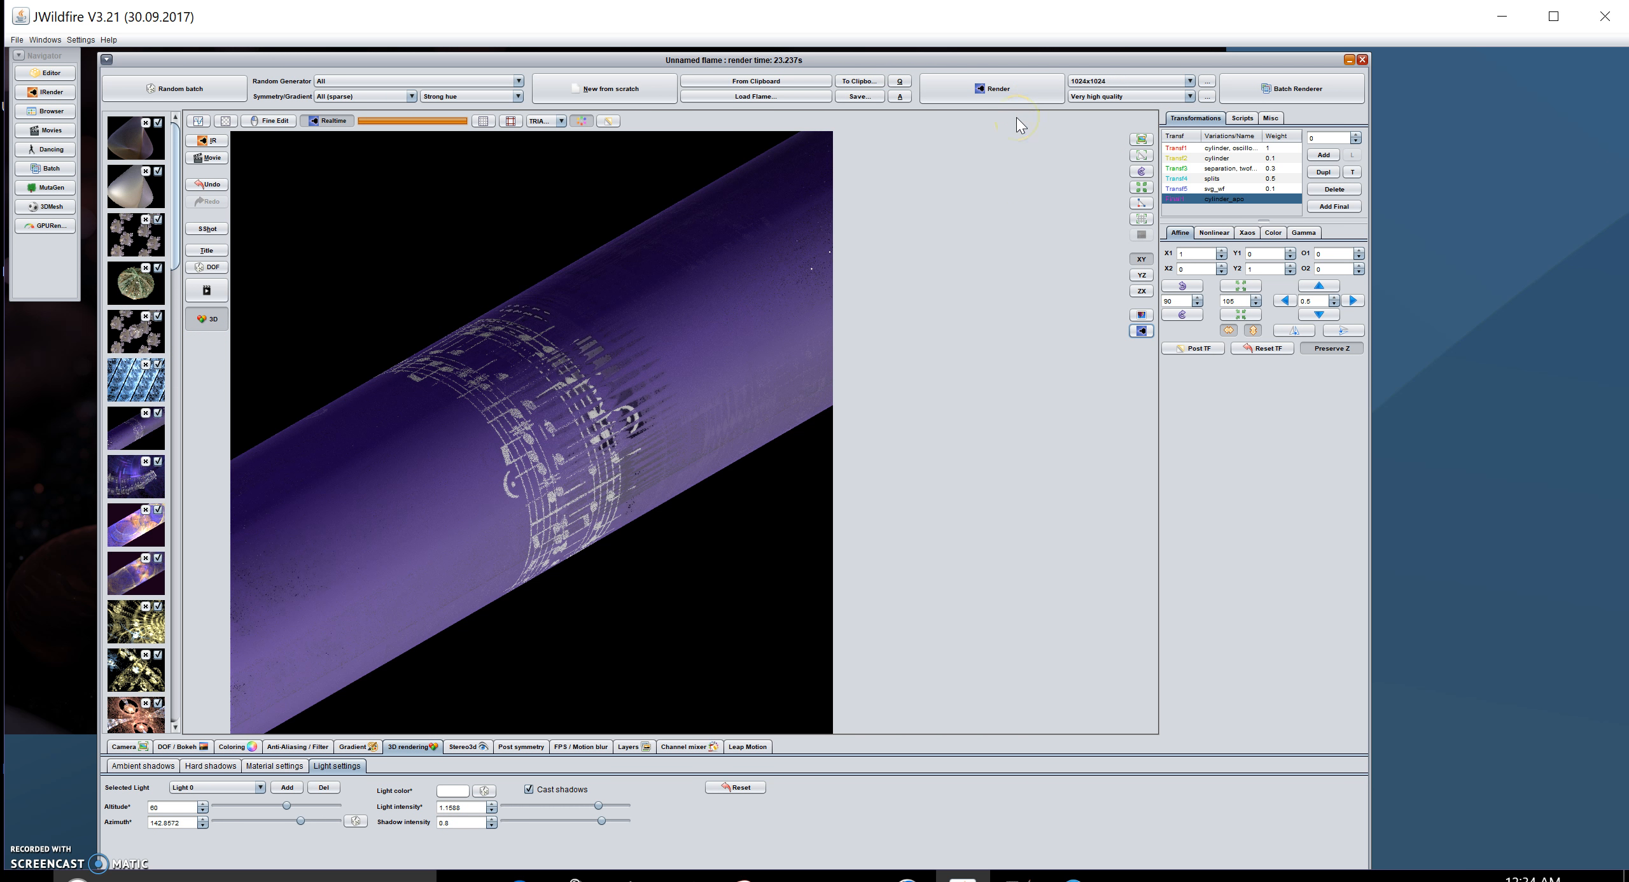
Step: Render the flame and save the image as music_notes_tube in the Kaleider folder
click(1004, 95)
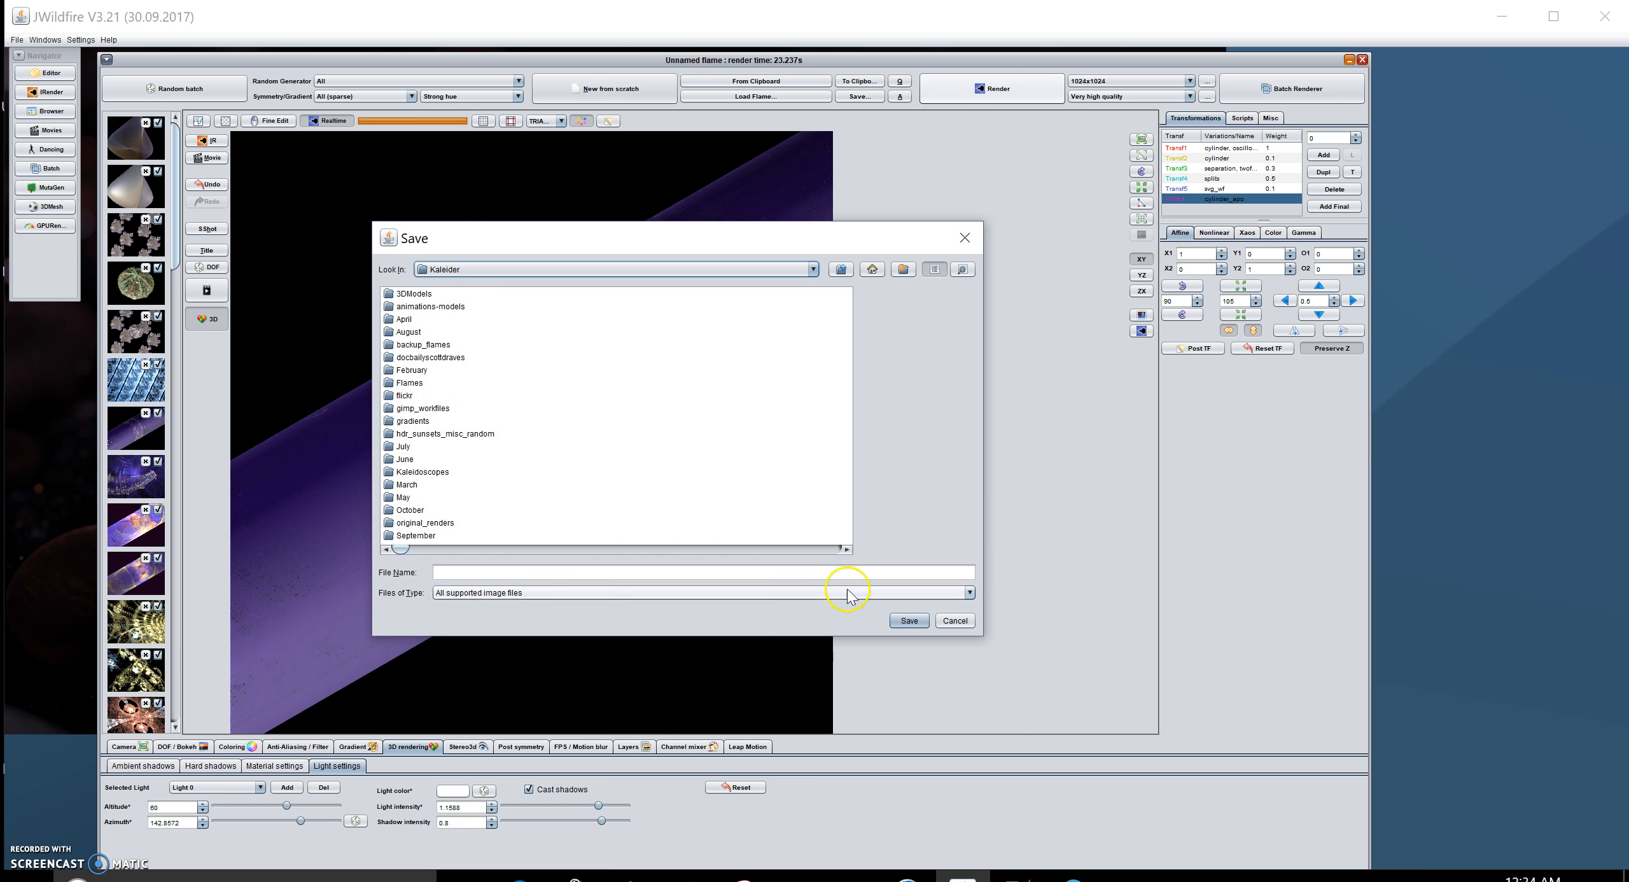
click(517, 571)
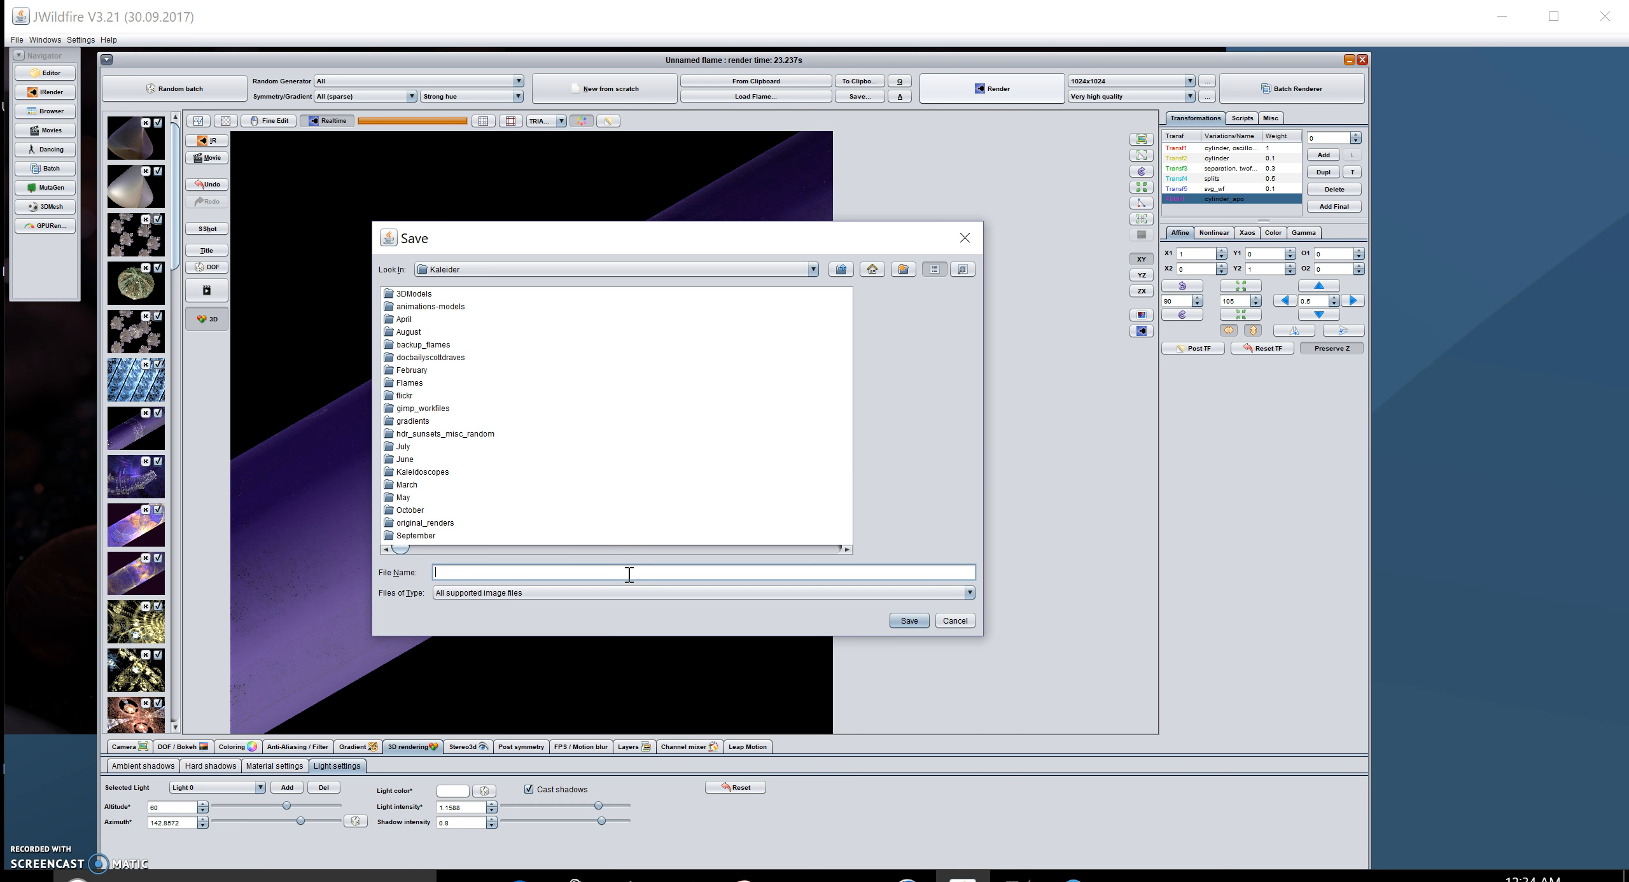
text(su)
key(BackSpace)
text(usic_notes_tube)
click(908, 621)
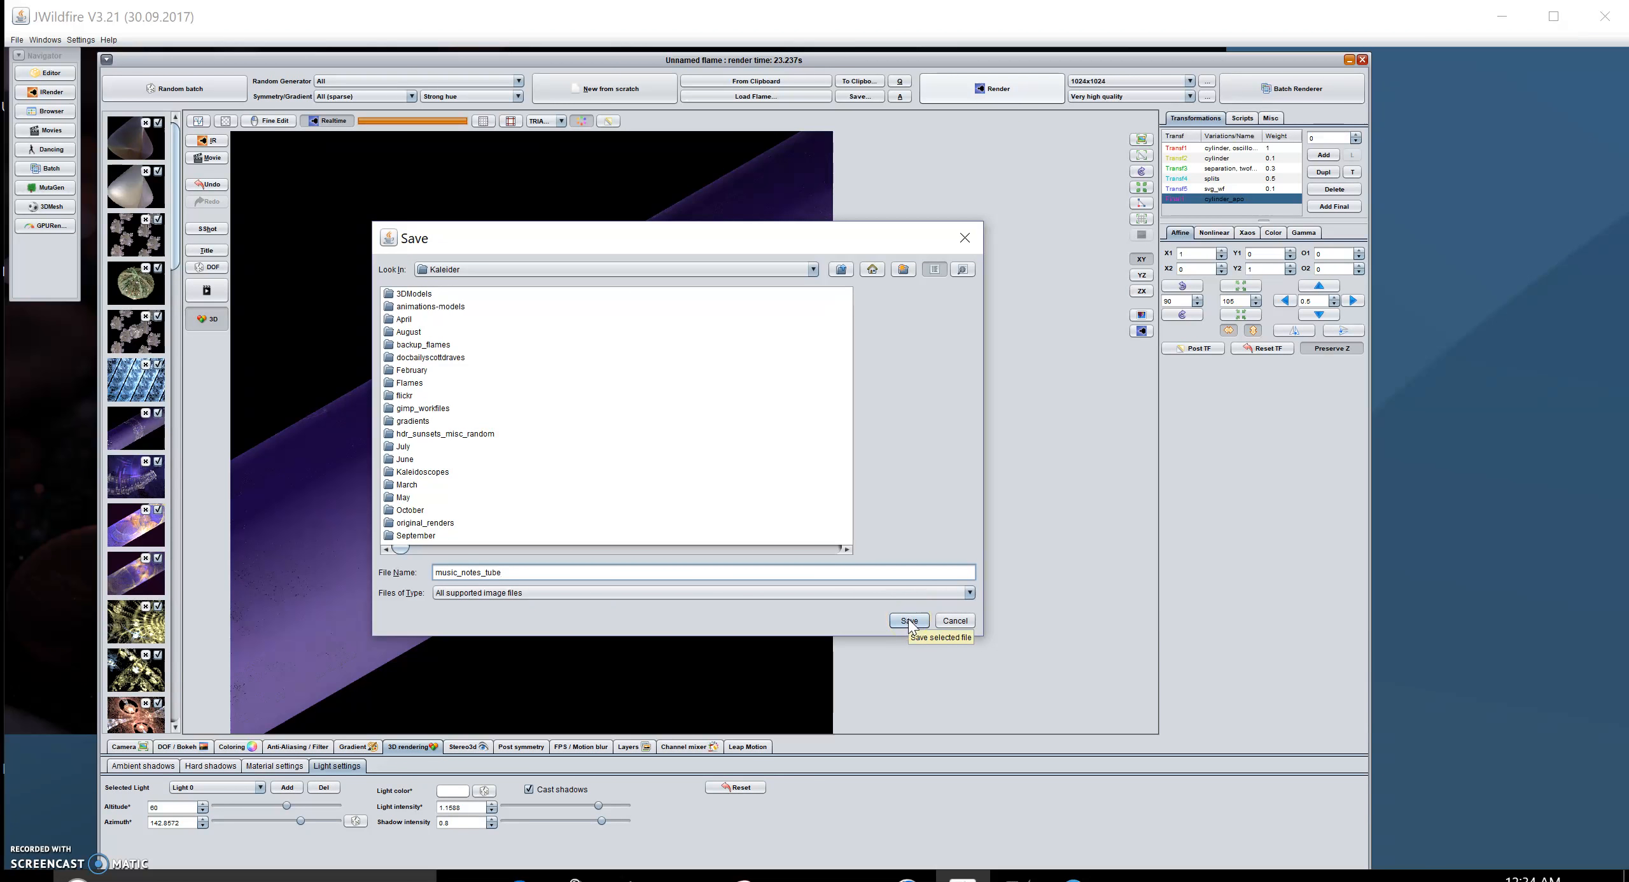
click(909, 621)
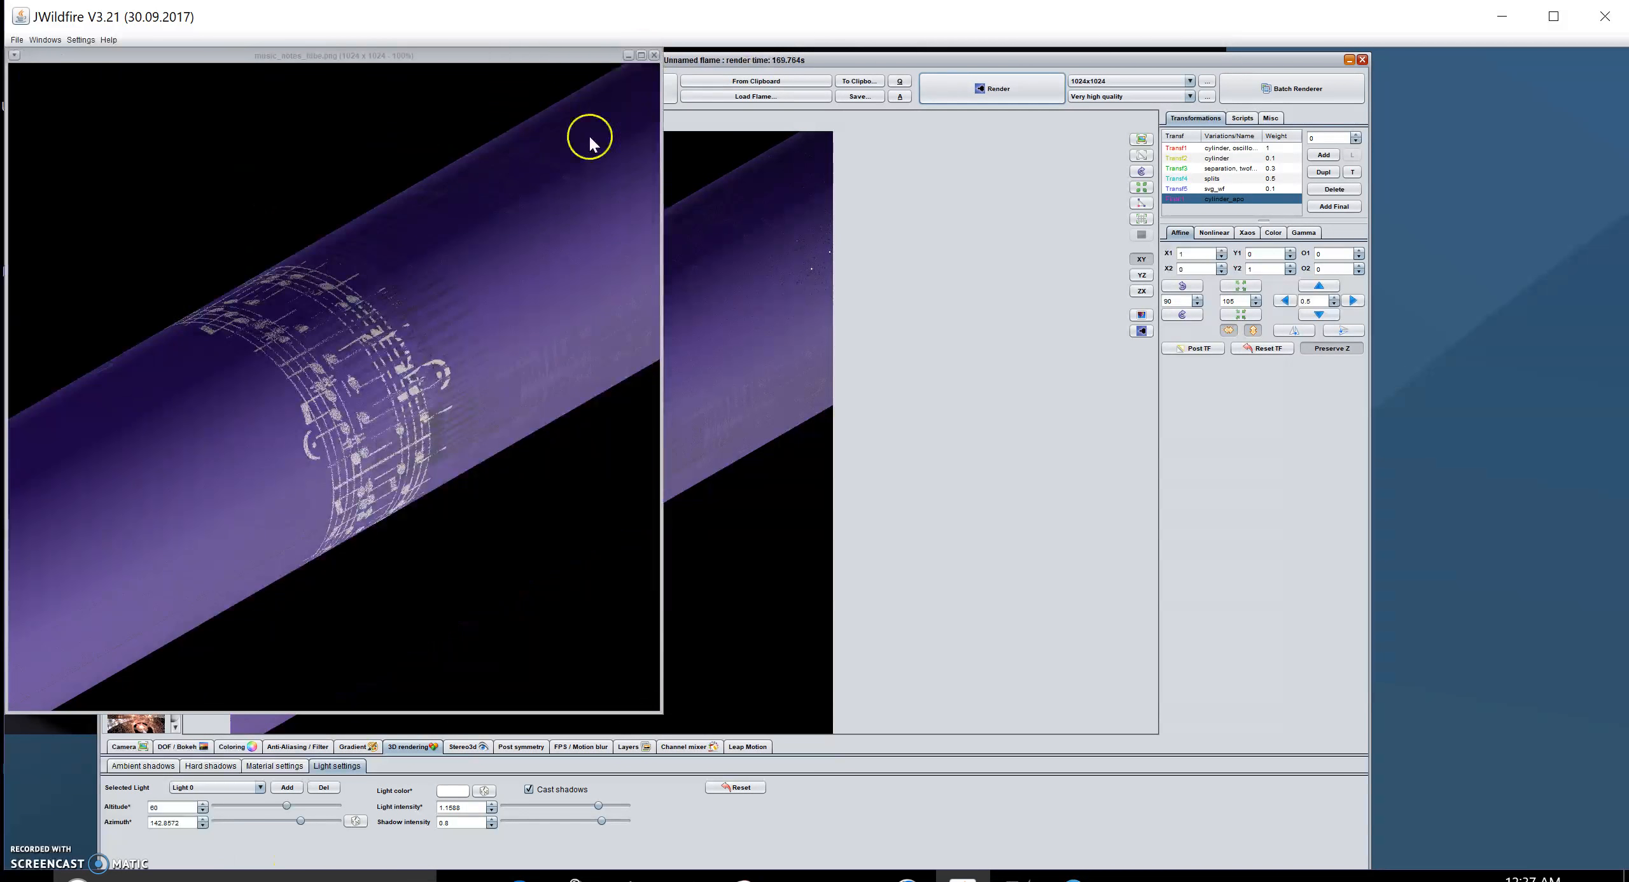
drag(459, 56, 1043, 156)
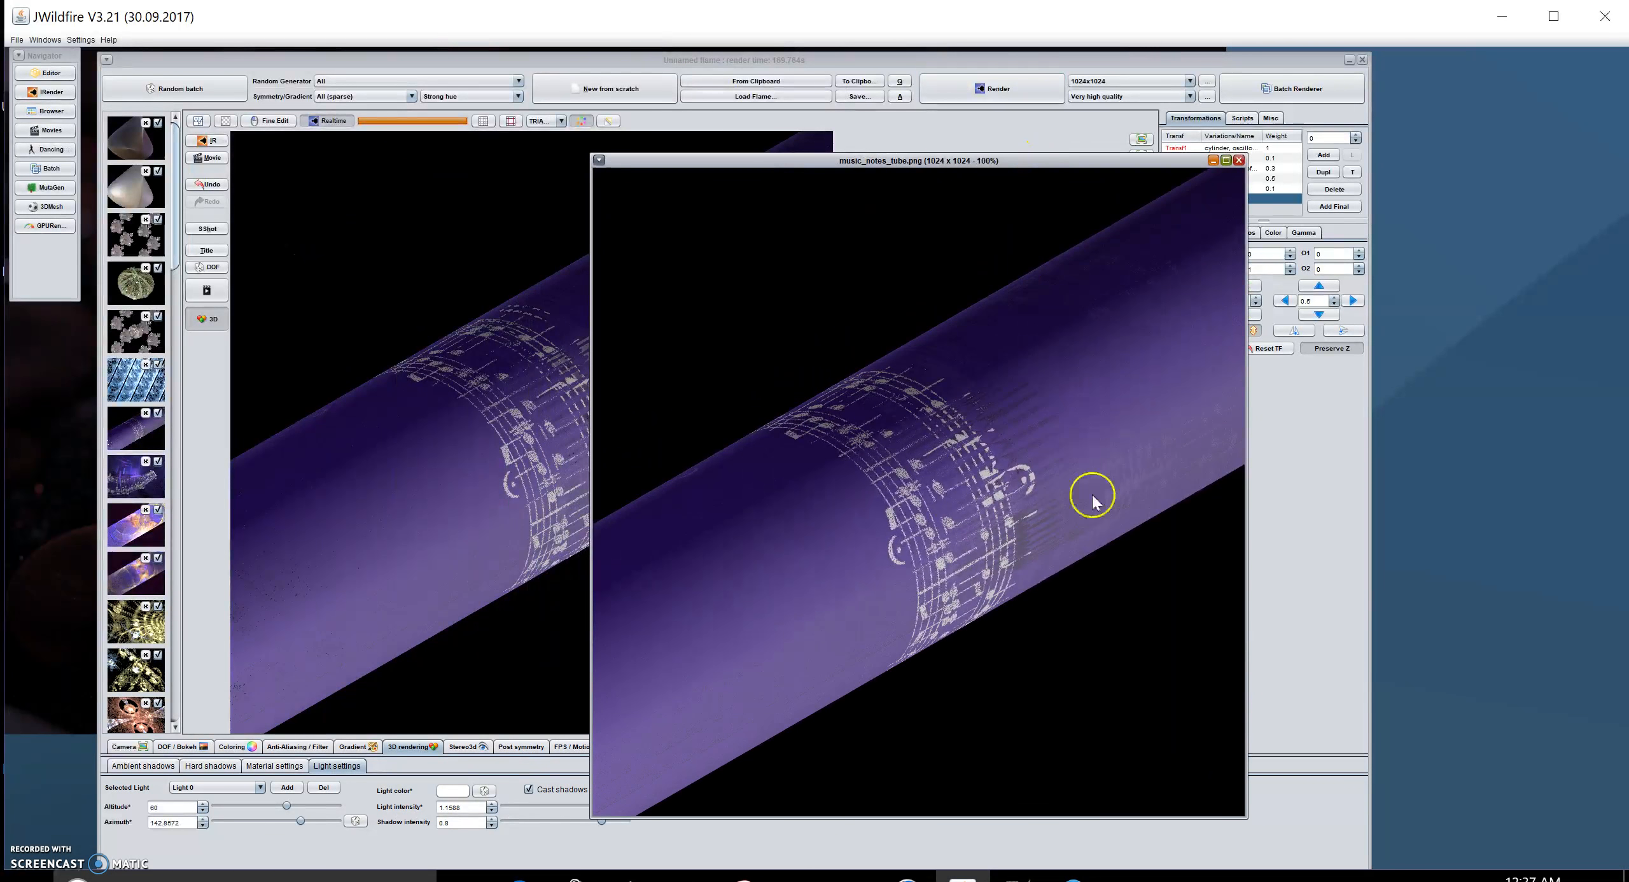